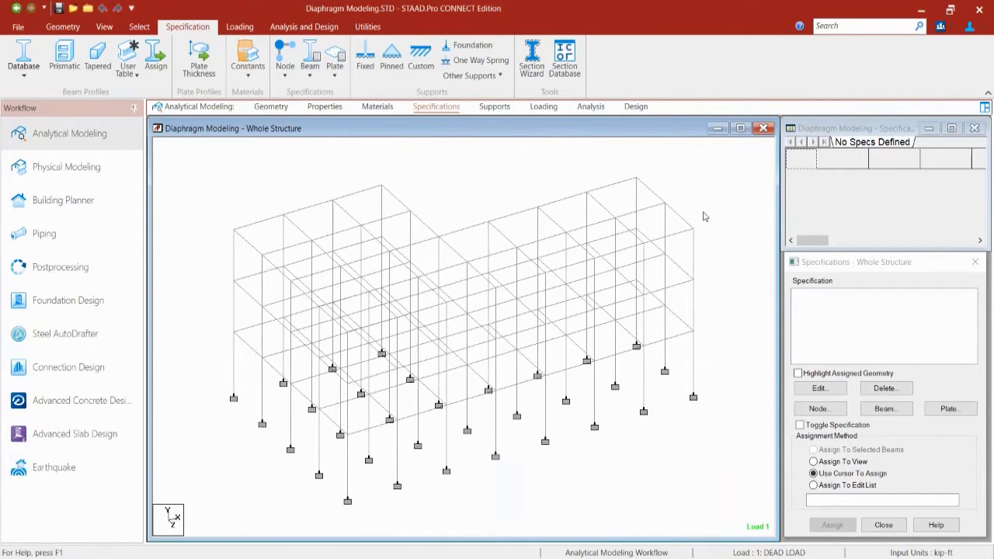
# - Add a node specification for rigid floor diaphragm 1 at a floor height of 10 ft with a calculated master node
pyautogui.click(808, 266)
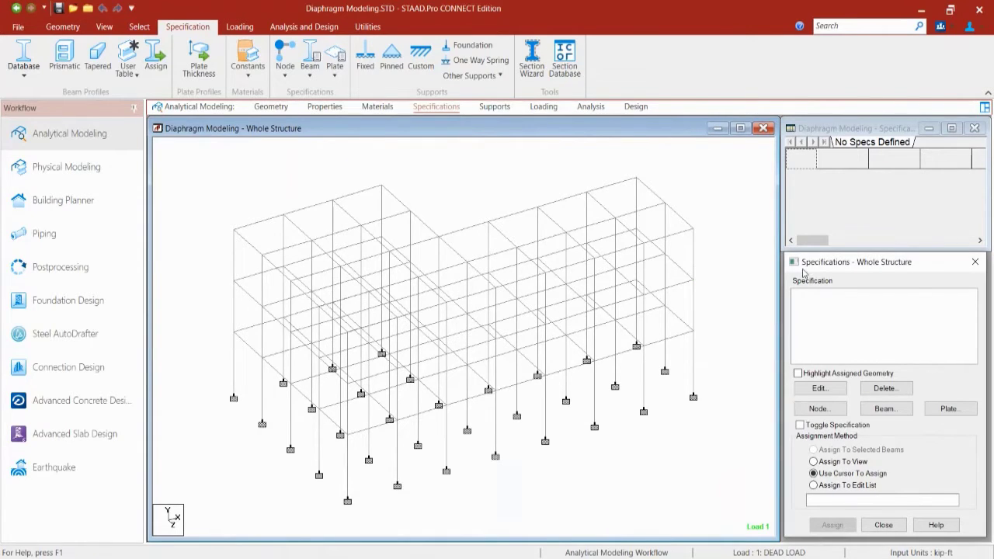
pyautogui.click(806, 410)
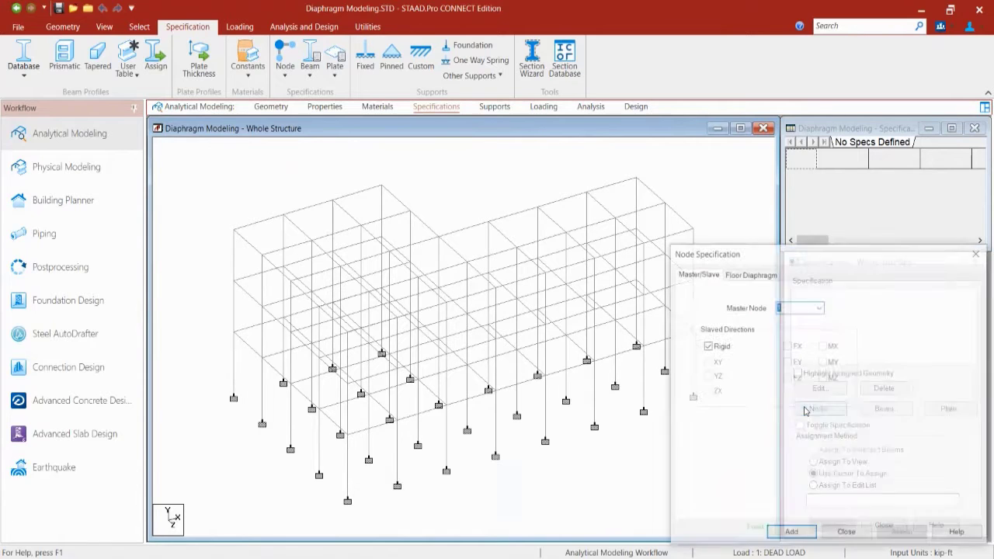
pyautogui.moveTo(788, 261); pyautogui.dragTo(520, 166)
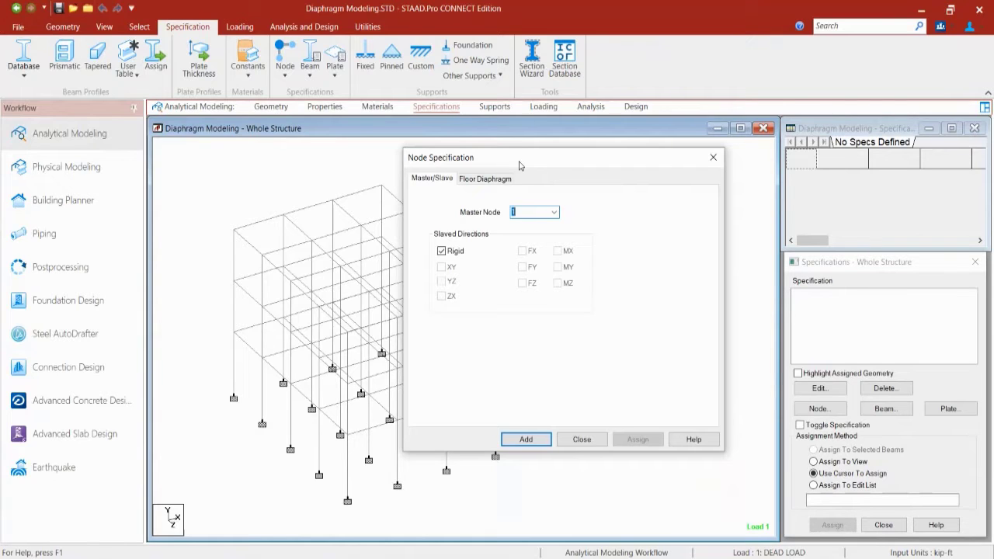
pyautogui.click(484, 178)
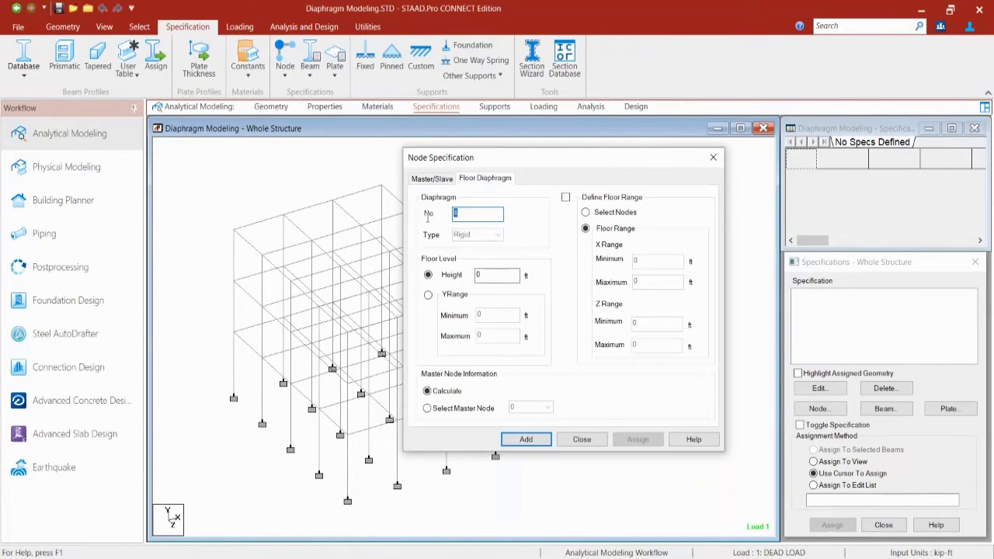
pyautogui.click(518, 432)
pyautogui.moveTo(483, 276); pyautogui.dragTo(472, 278)
pyautogui.write('10')
pyautogui.click(526, 440)
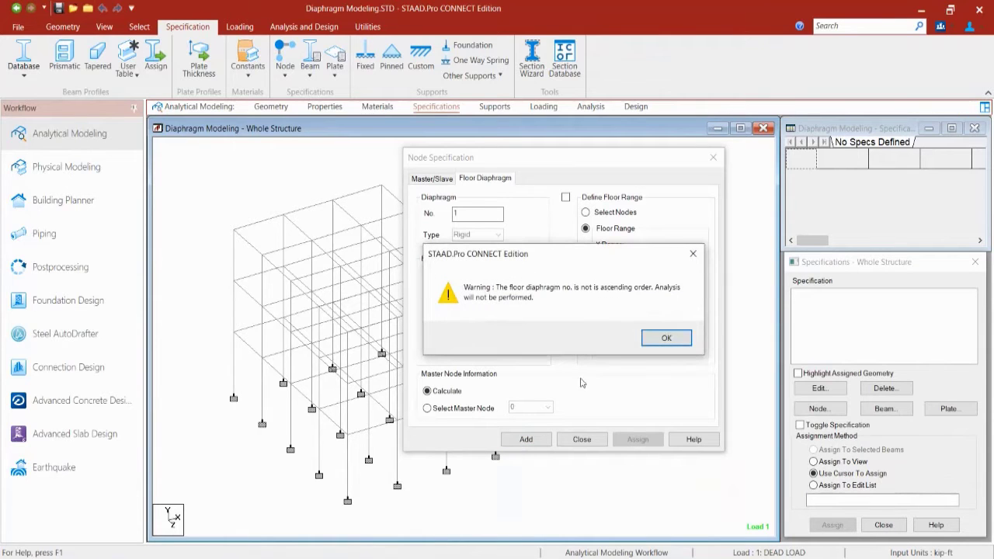
pyautogui.click(658, 338)
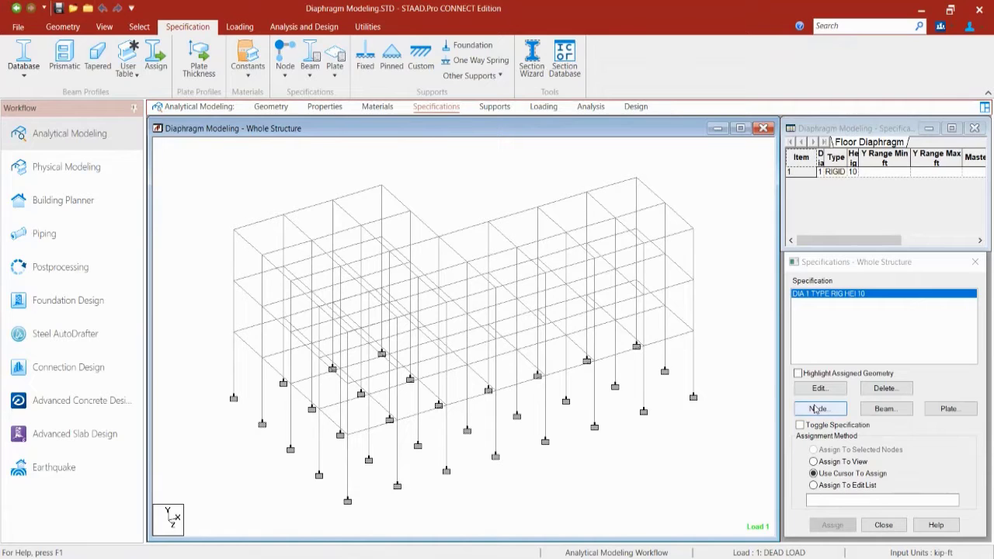
# - Add rigid floor diaphragm 2 at a floor height of 20 ft
pyautogui.click(815, 410)
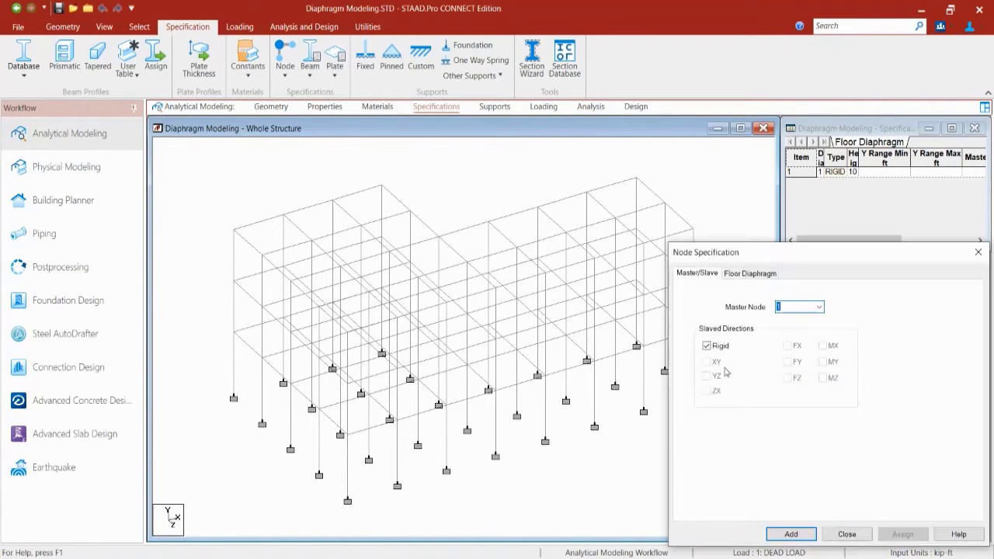
pyautogui.click(741, 273)
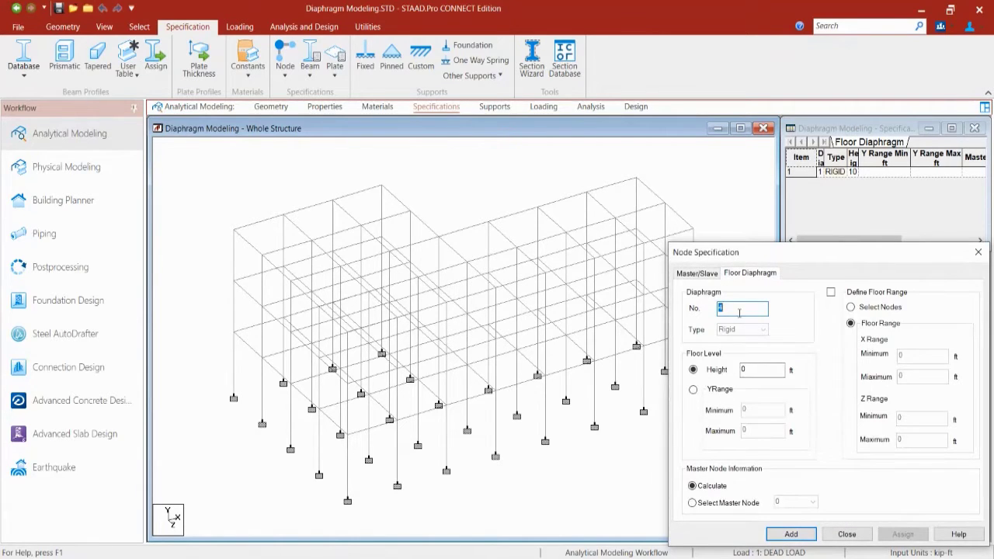
pyautogui.write('2')
pyautogui.press('Tab')
pyautogui.write('20')
pyautogui.click(791, 535)
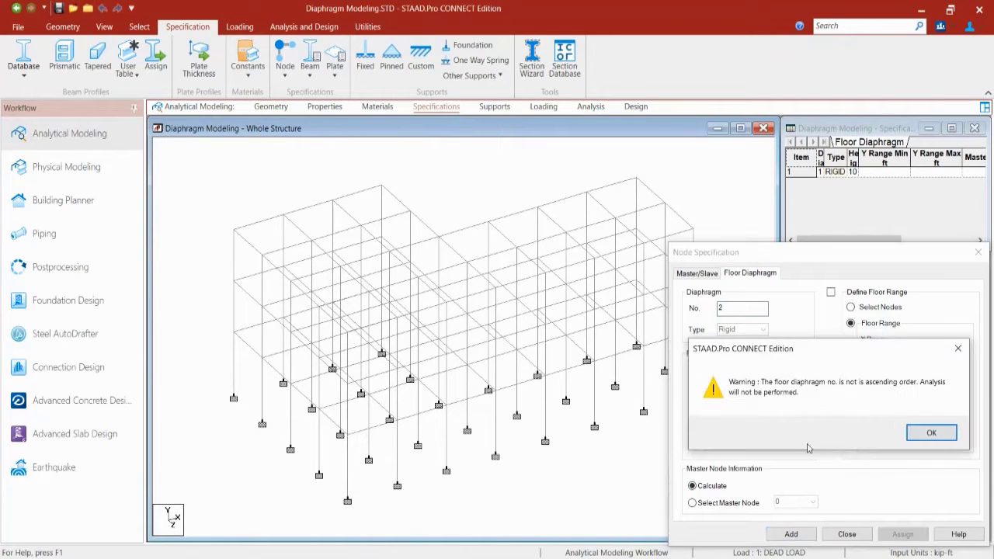
pyautogui.click(931, 431)
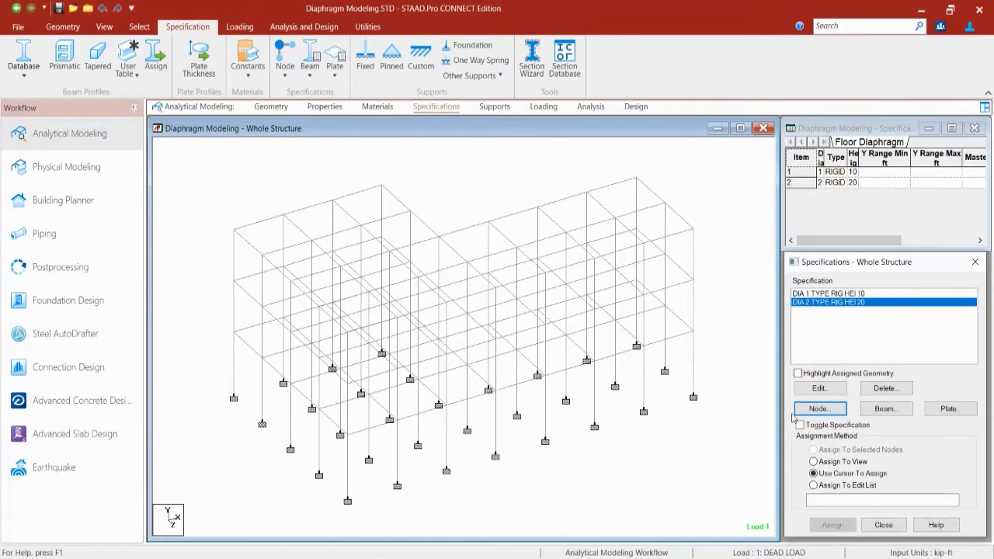
# - Add rigid floor diaphragm 3 at a floor height of 30 ft and save the modified structure
pyautogui.click(819, 409)
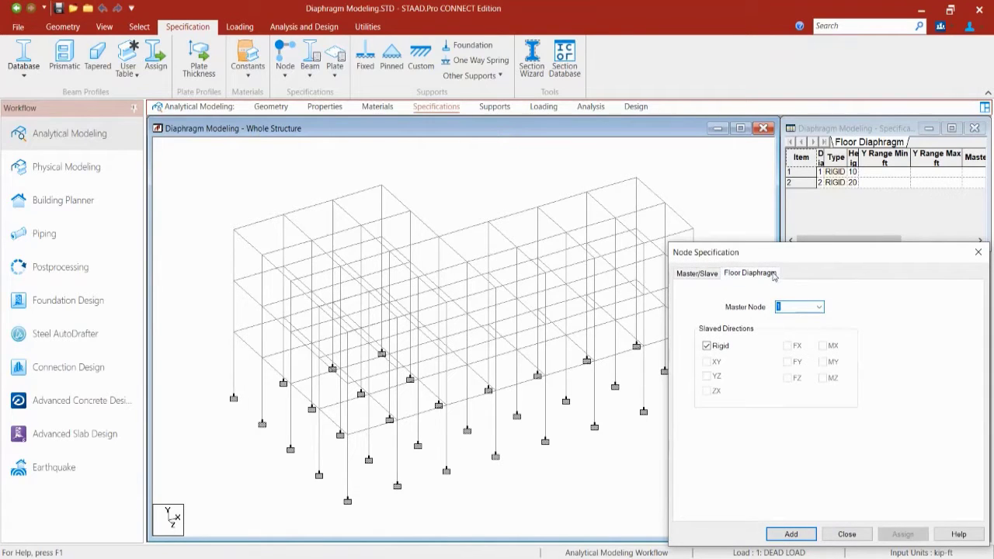
pyautogui.click(750, 273)
pyautogui.write('3')
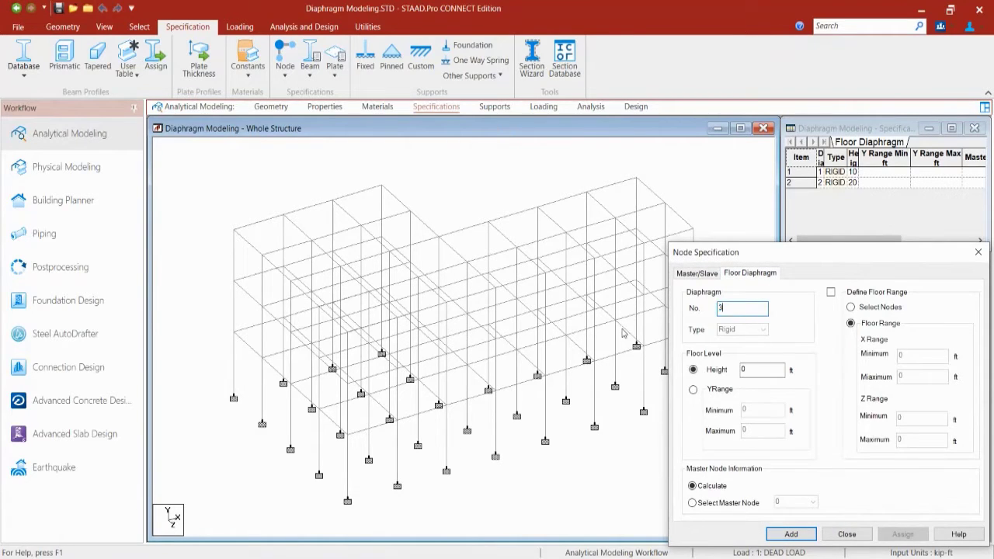
pyautogui.doubleClick(779, 370)
pyautogui.write('30')
pyautogui.click(805, 540)
pyautogui.click(931, 432)
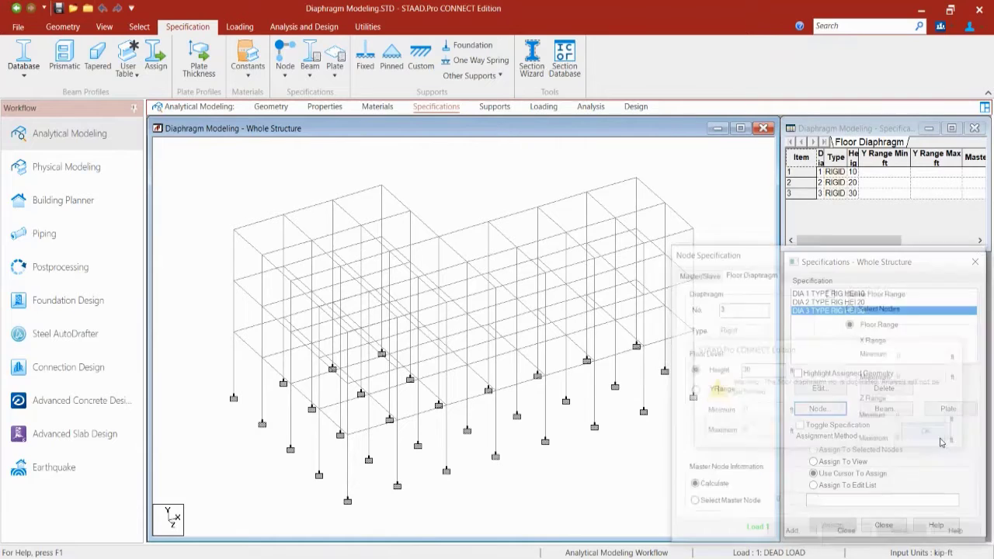
pyautogui.click(59, 9)
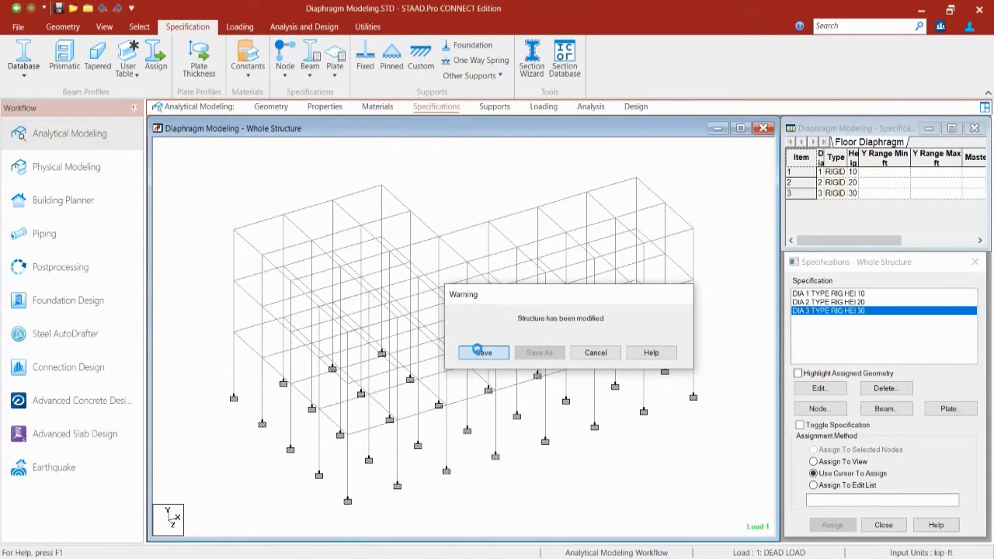
pyautogui.click(475, 351)
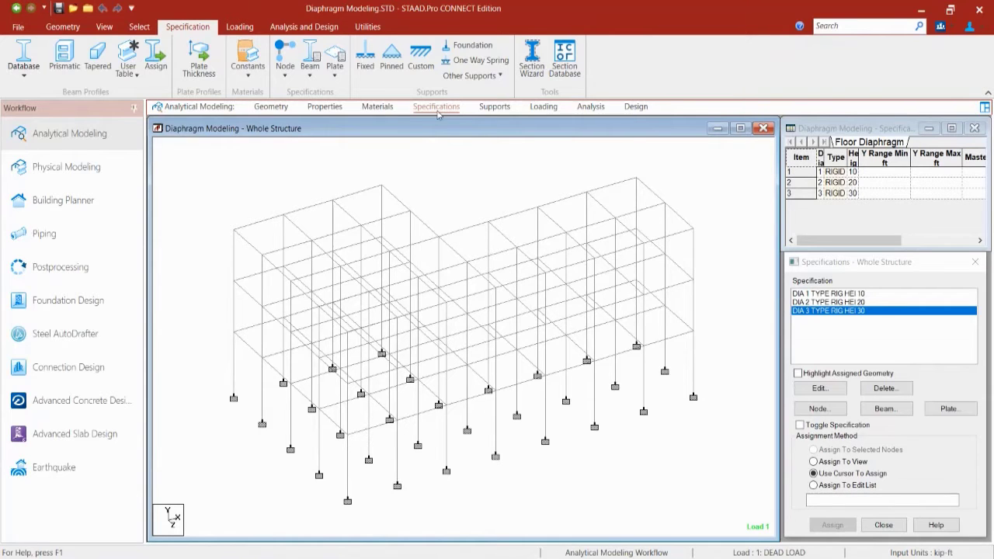
# - Create reference load definition 1 titled MASS with the loading type Mass
pyautogui.click(543, 107)
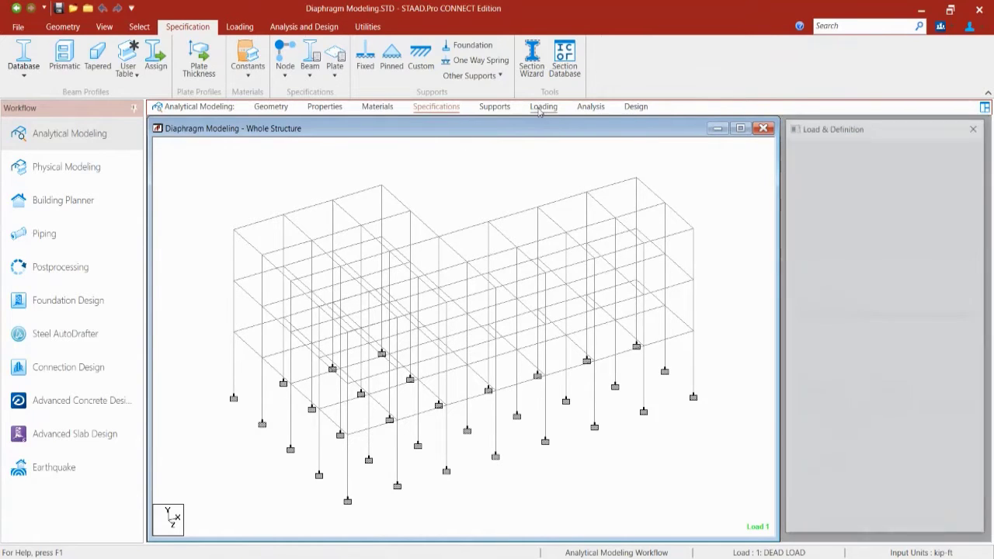
pyautogui.click(796, 151)
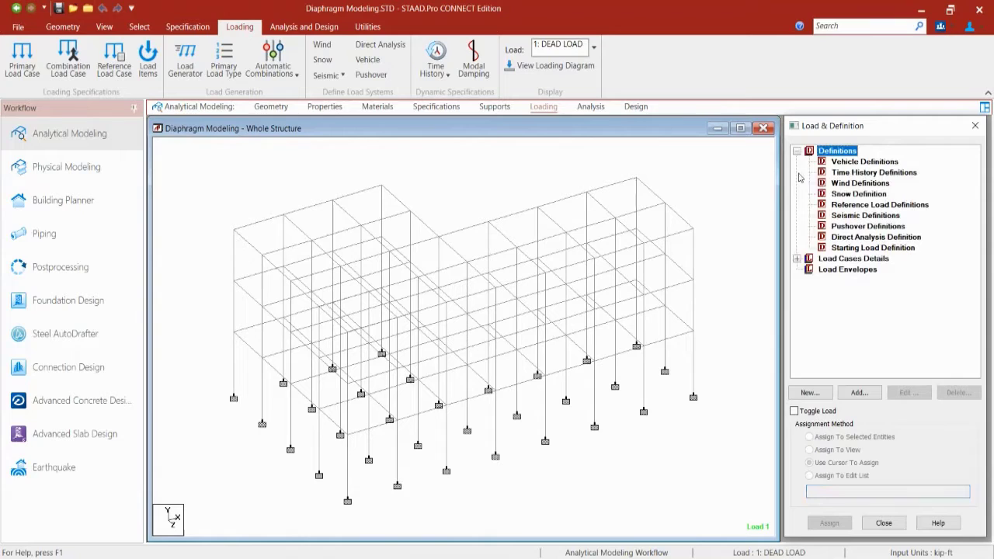
pyautogui.click(797, 259)
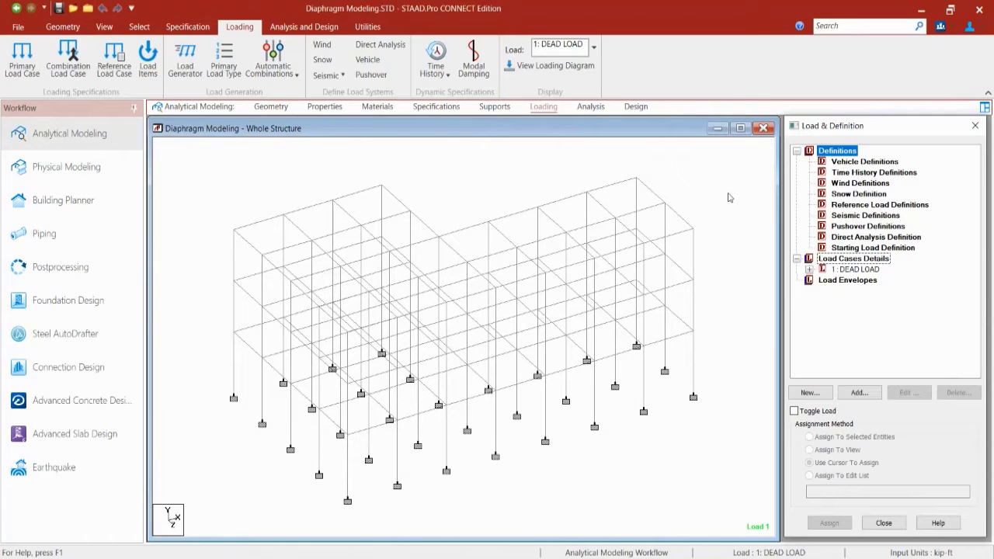
pyautogui.click(846, 205)
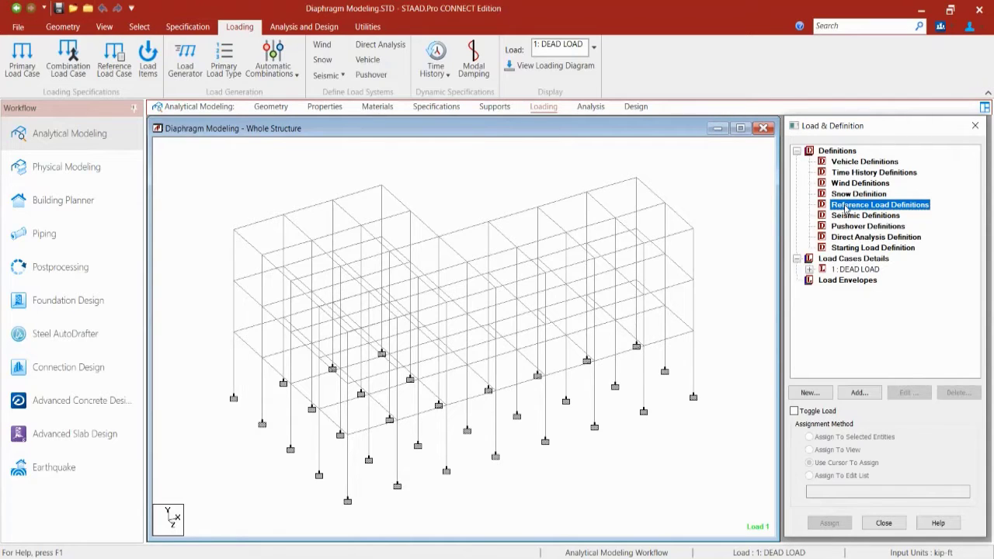
pyautogui.click(859, 392)
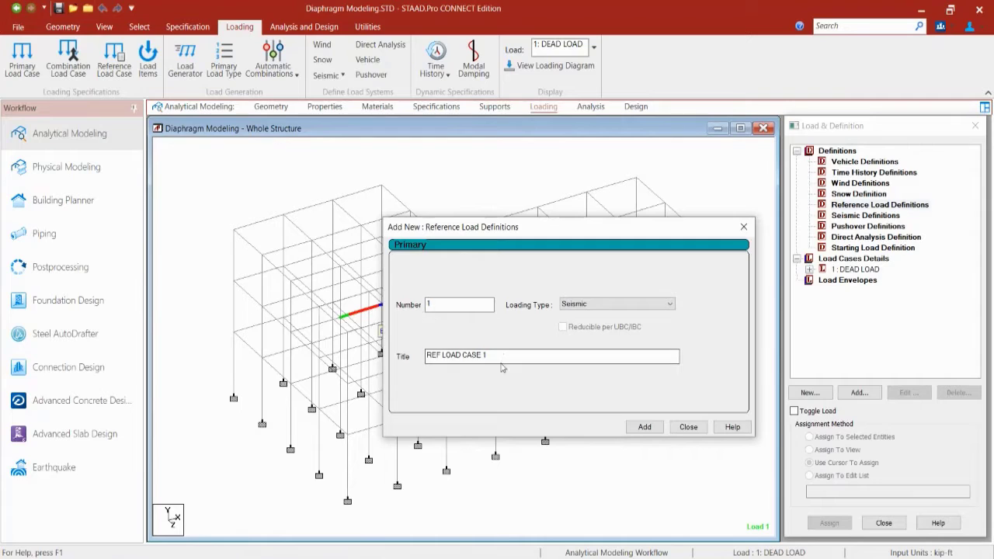
pyautogui.moveTo(503, 357); pyautogui.dragTo(289, 356)
pyautogui.write('MASS')
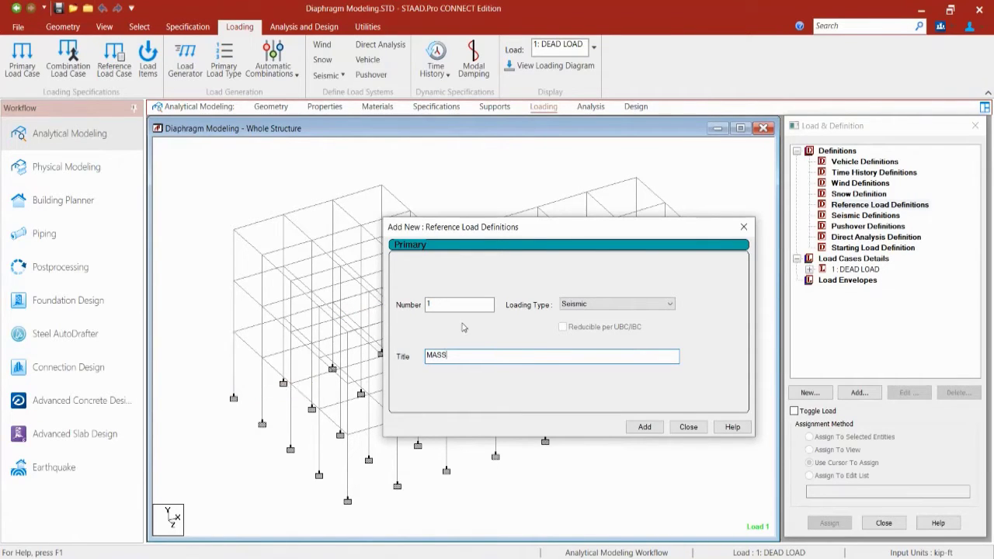
pyautogui.click(597, 309)
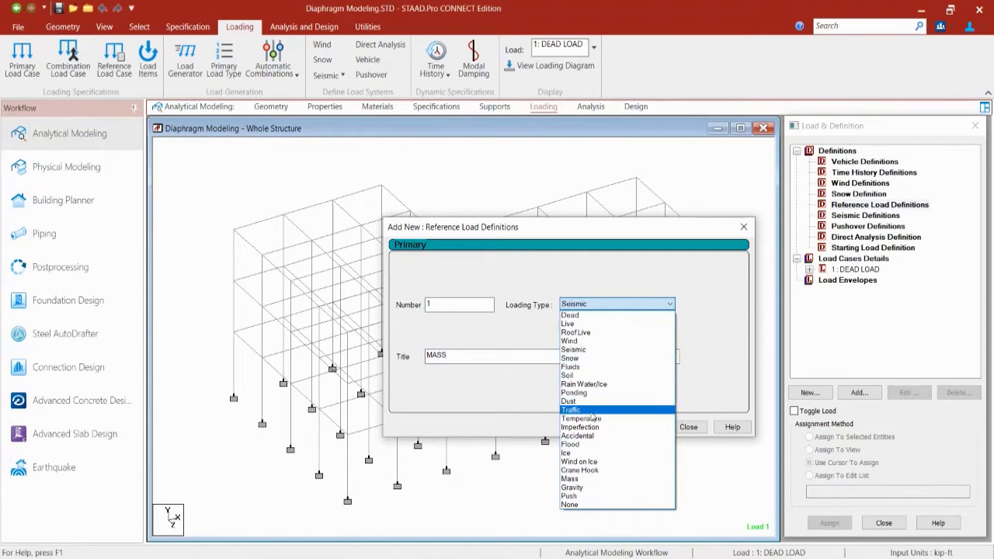
pyautogui.click(602, 479)
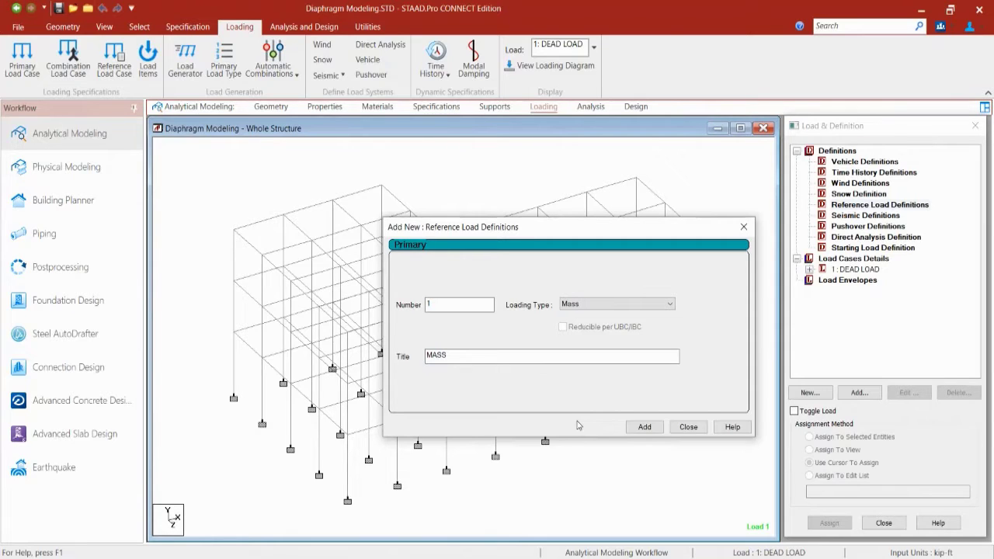
pyautogui.click(644, 427)
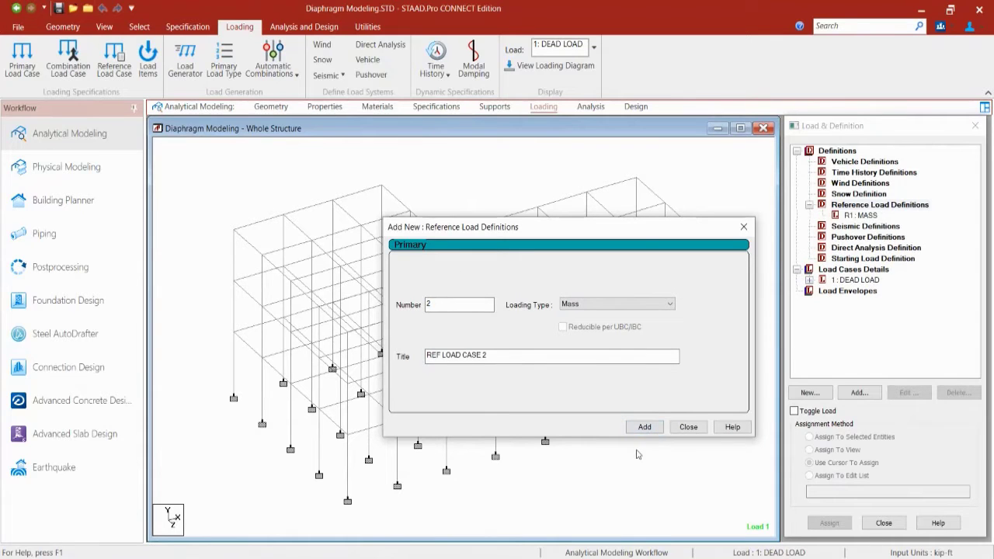
pyautogui.click(688, 427)
# - Add selfweight loads in the X, Y and Z directions, each with factor 1, to the MASS reference load
pyautogui.click(860, 217)
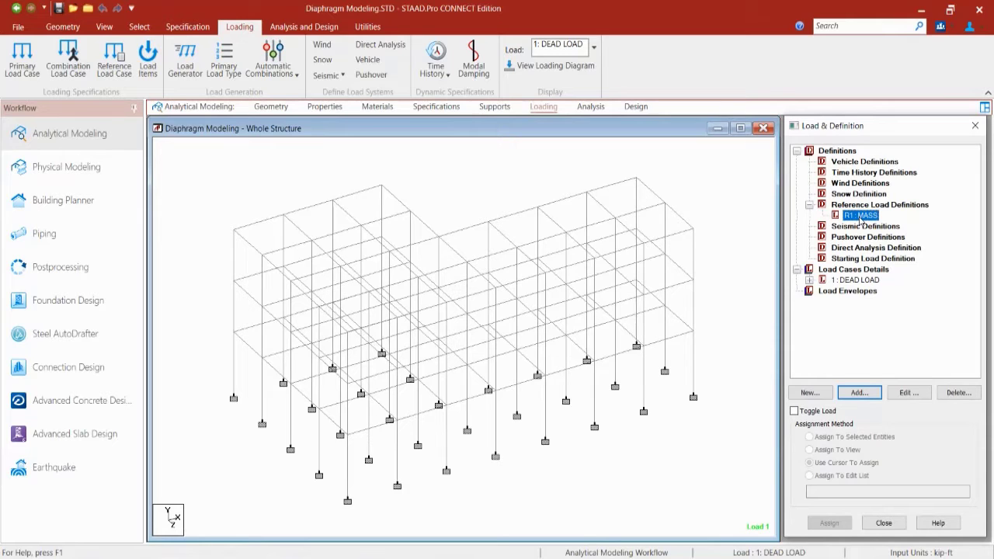
pyautogui.click(851, 393)
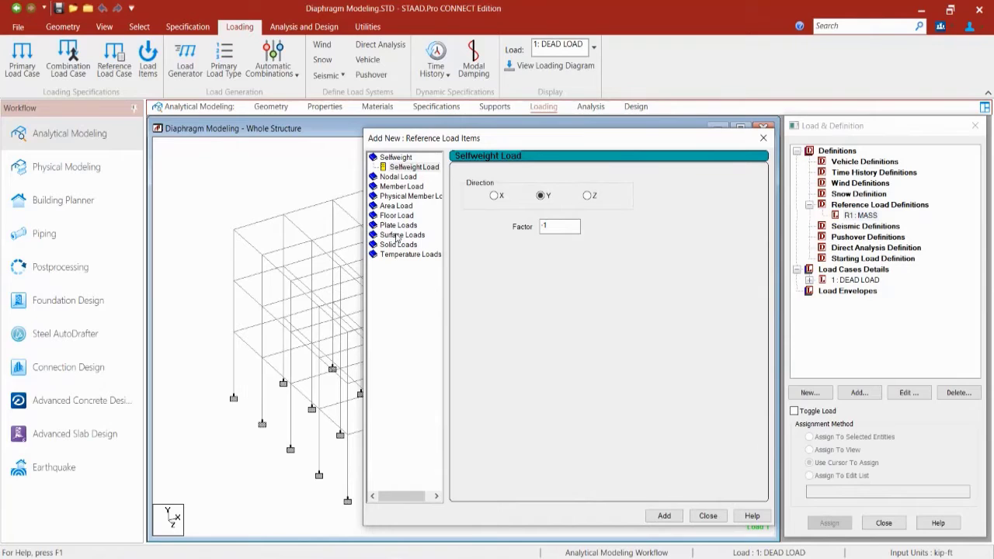
pyautogui.click(494, 196)
pyautogui.moveTo(553, 227); pyautogui.dragTo(479, 243)
pyautogui.write('1')
pyautogui.click(664, 516)
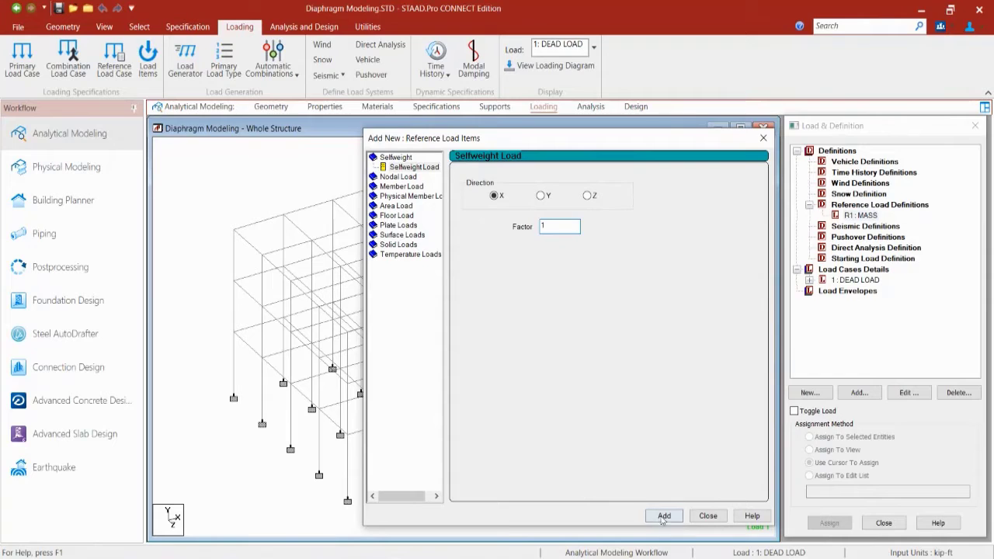
pyautogui.click(541, 196)
pyautogui.click(664, 516)
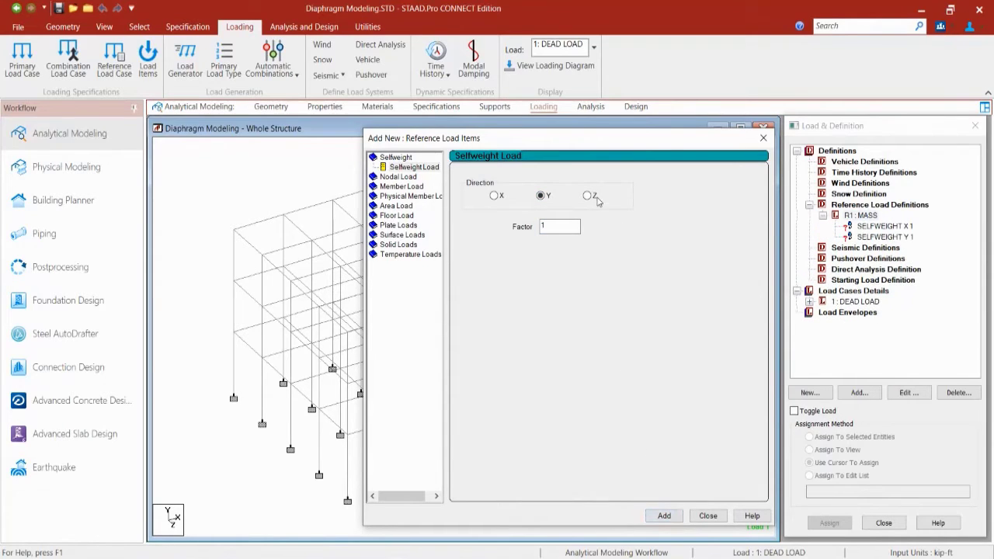
pyautogui.click(588, 196)
pyautogui.click(664, 515)
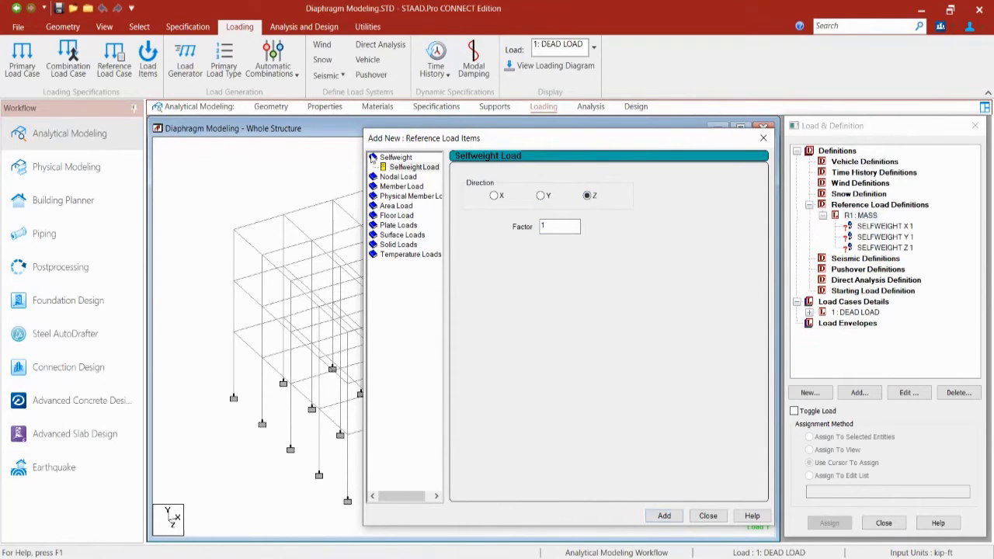
# - Add a nodal load with Fx, Fy and Fz of 0.5 kip each to the MASS reference load
pyautogui.click(398, 176)
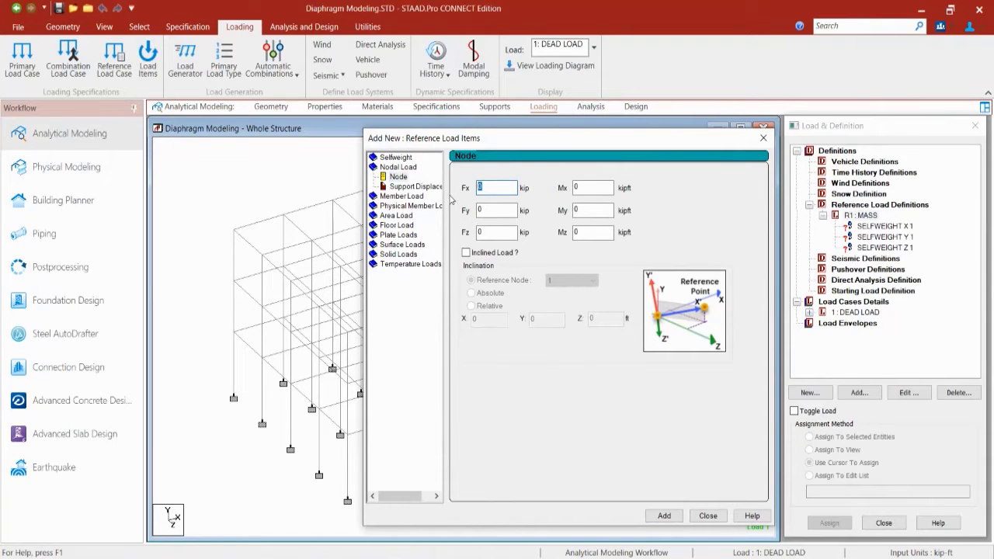
pyautogui.write('0.5')
pyautogui.click(488, 211)
pyautogui.write('.5')
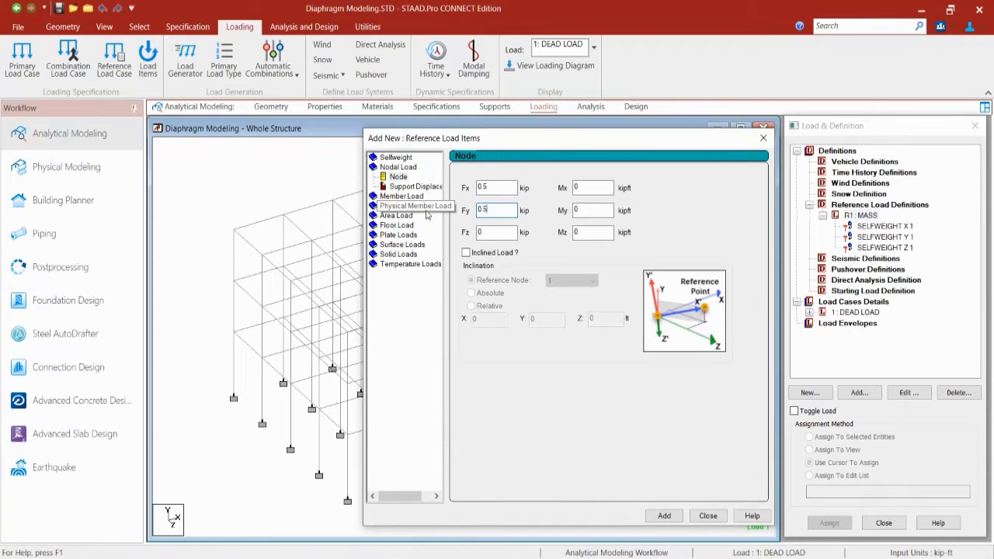
pyautogui.moveTo(503, 232); pyautogui.dragTo(395, 240)
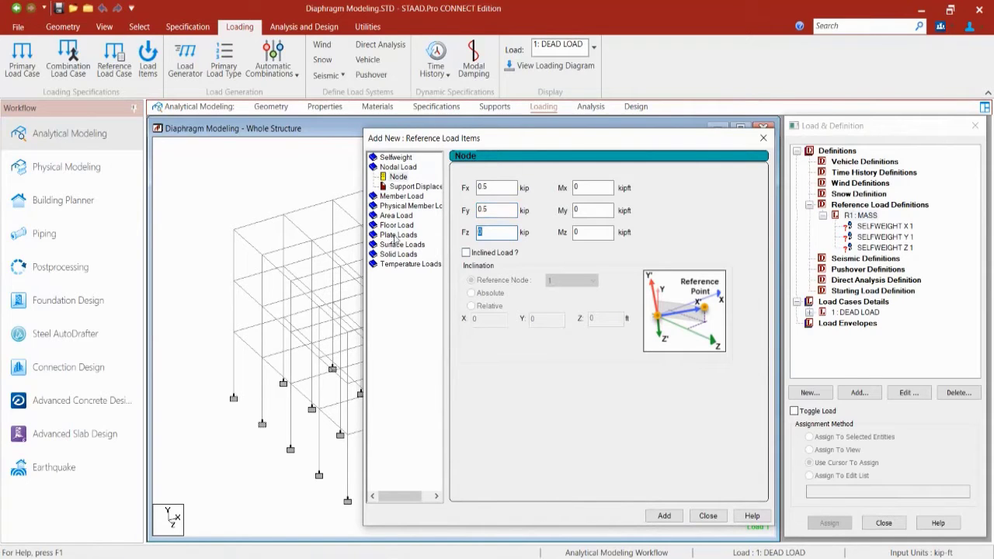
pyautogui.write('0.5')
pyautogui.click(663, 516)
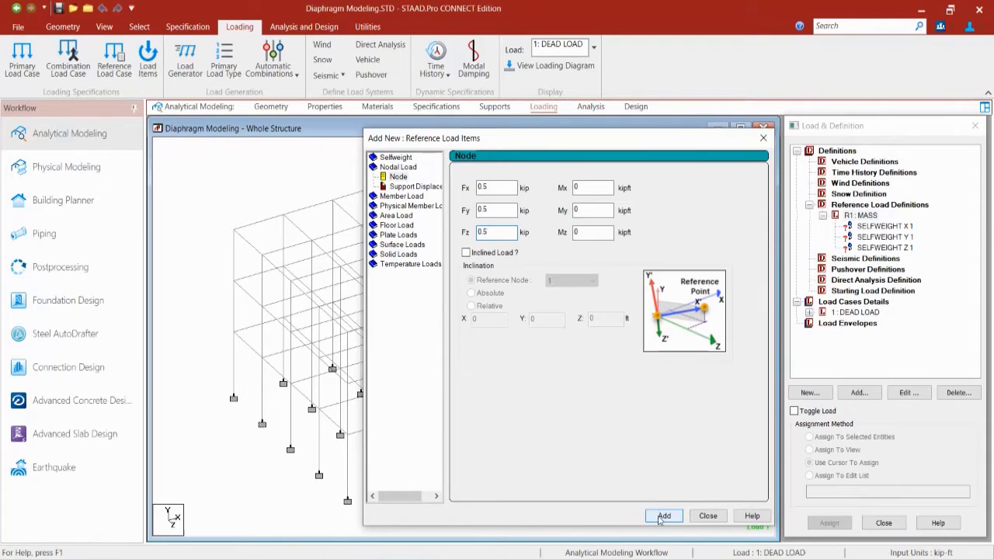
pyautogui.click(708, 517)
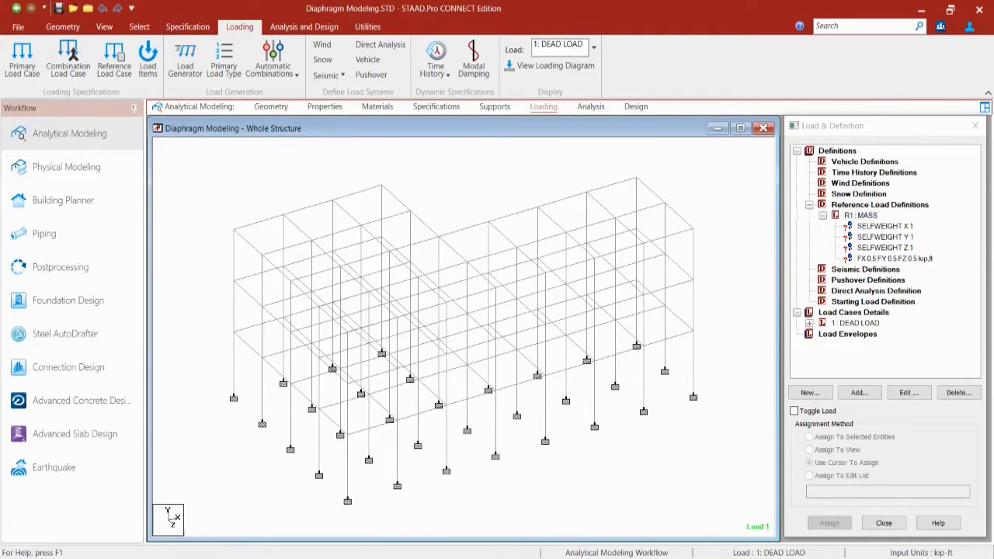
# - Assign the X, Y and Z selfweight loads of the MASS reference load to all members in the view
pyautogui.click(885, 226)
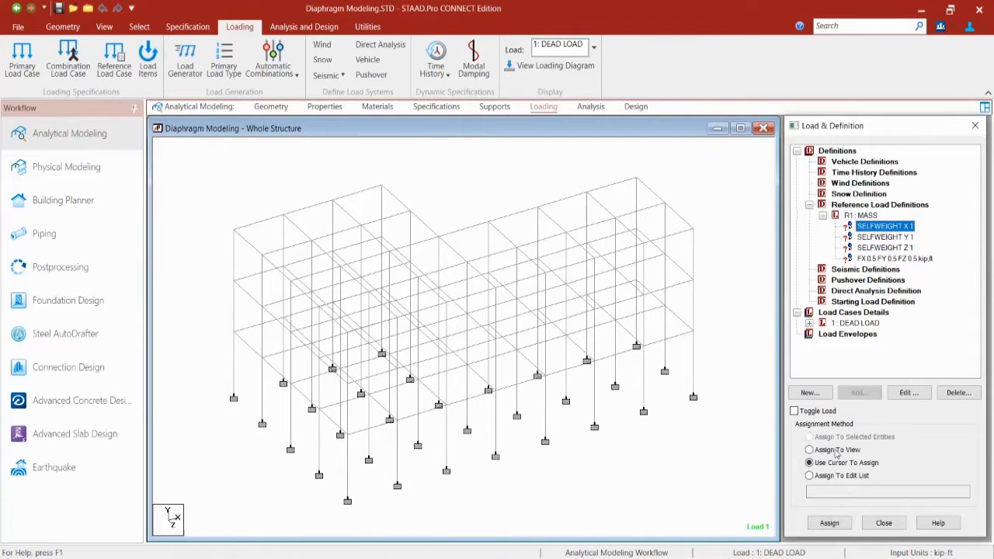
pyautogui.click(835, 450)
pyautogui.click(829, 523)
pyautogui.click(895, 363)
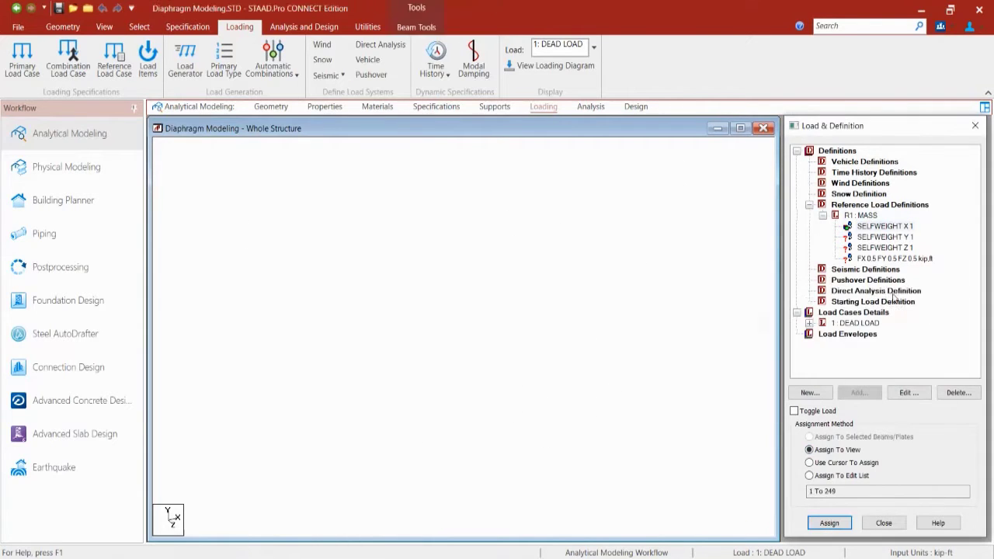
pyautogui.click(884, 237)
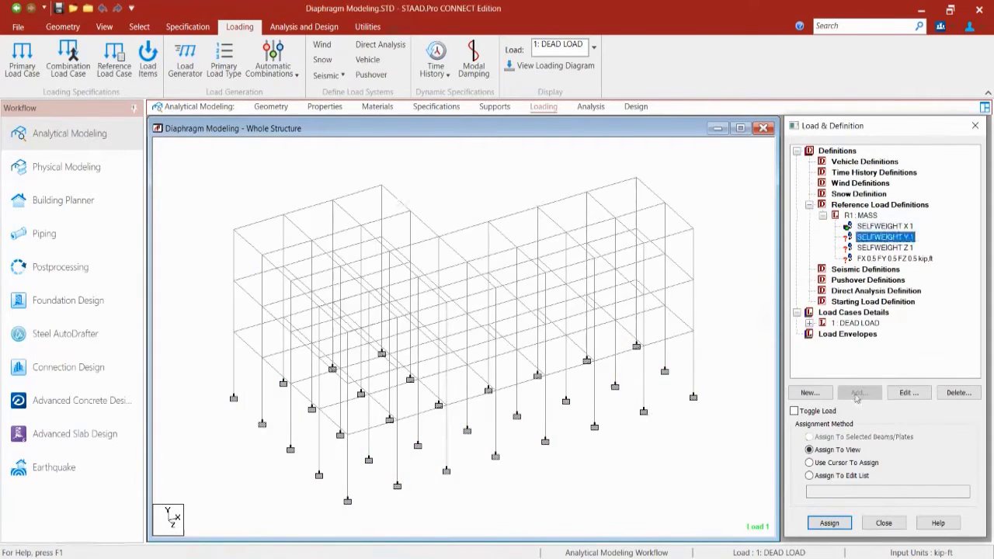
pyautogui.click(829, 522)
pyautogui.click(892, 363)
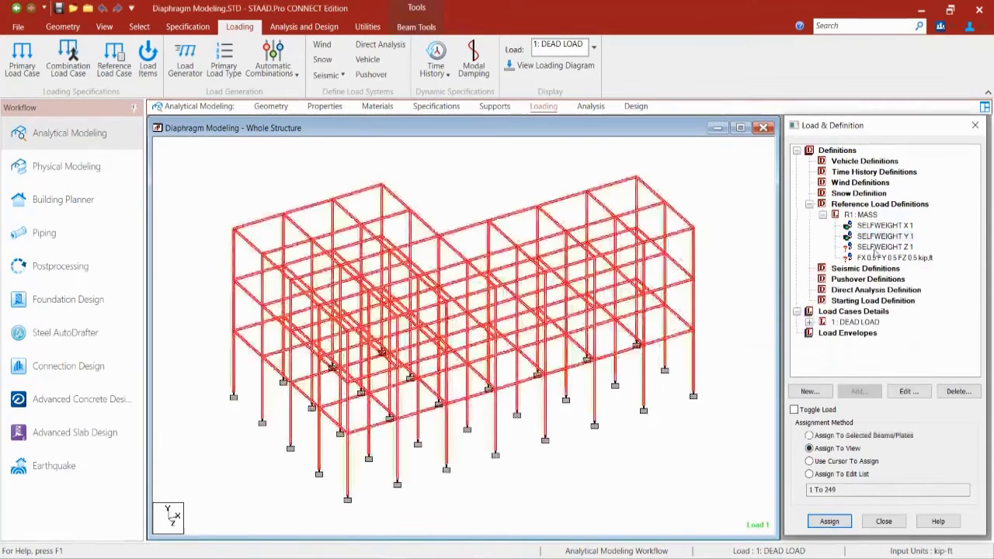
pyautogui.click(877, 248)
pyautogui.click(830, 522)
pyautogui.click(892, 364)
# - Assign the 0.5 kip nodal load of the MASS reference load to all floor-level nodes above the supports, selecting them in a side view
pyautogui.click(893, 258)
pyautogui.click(104, 27)
pyautogui.click(281, 46)
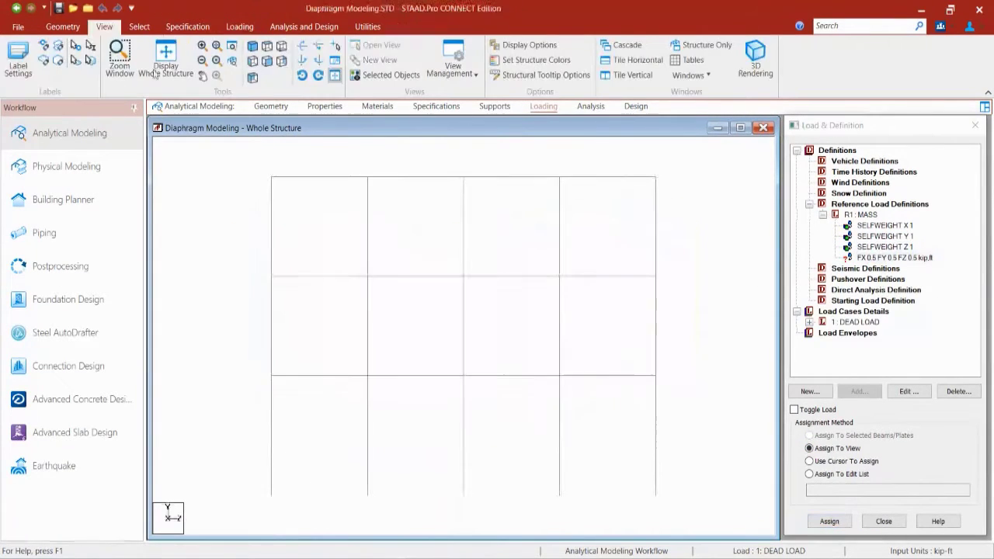
pyautogui.click(139, 27)
pyautogui.click(16, 59)
pyautogui.moveTo(699, 406); pyautogui.dragTo(233, 155)
pyautogui.click(809, 436)
pyautogui.click(829, 521)
pyautogui.click(894, 366)
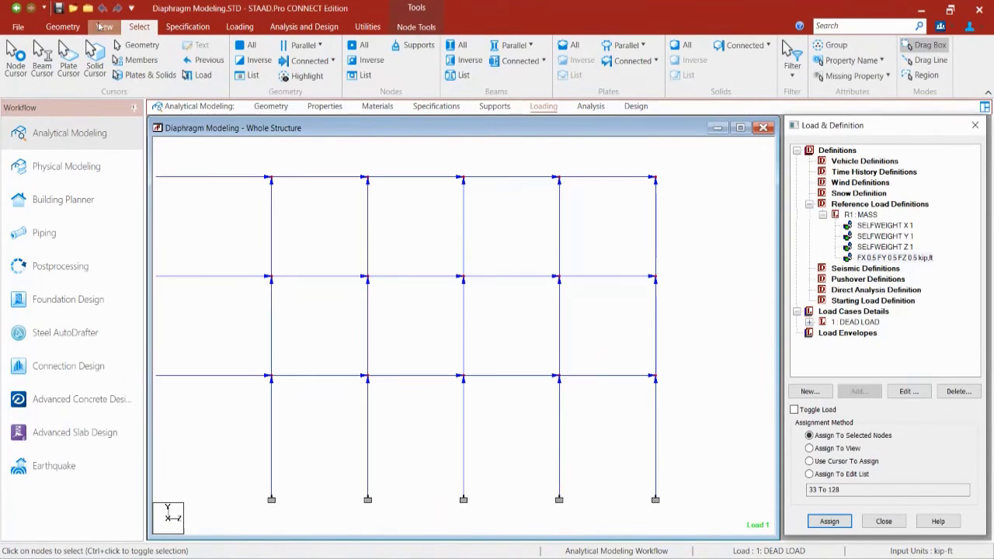
# - Return the model to the isometric view and save the modified structure
pyautogui.click(104, 27)
pyautogui.click(253, 76)
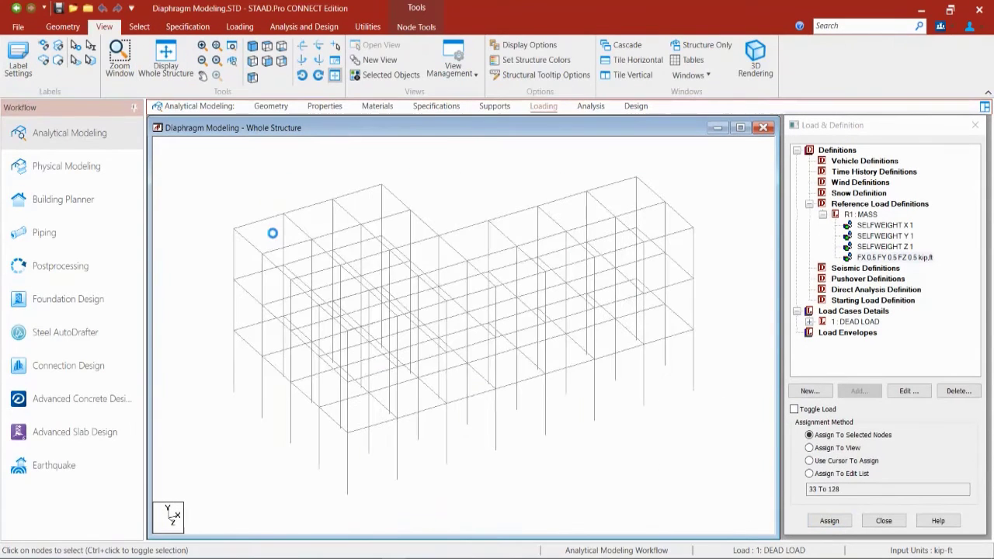
pyautogui.click(58, 8)
pyautogui.click(480, 349)
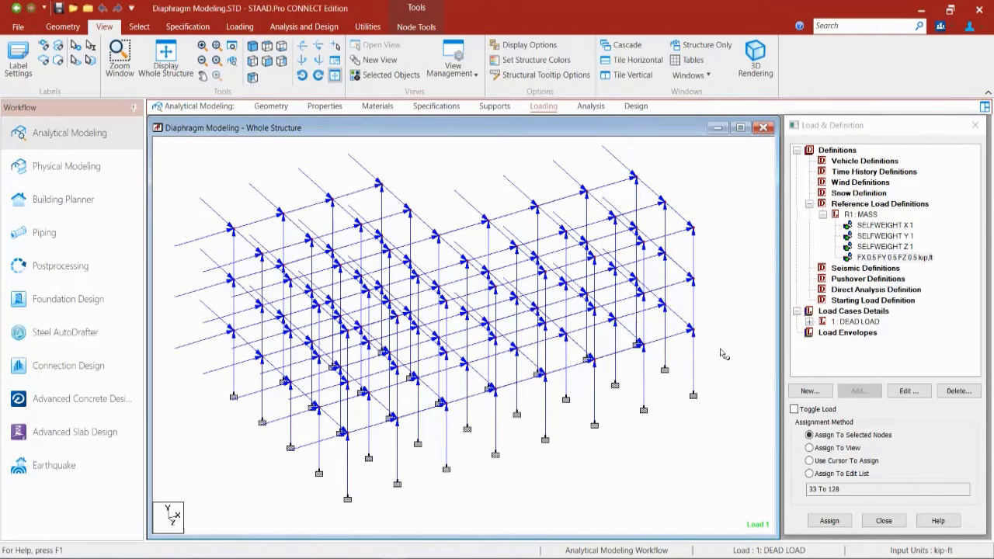
# - Save the structure with the Perform Analysis command in place and run the analysis
pyautogui.click(588, 107)
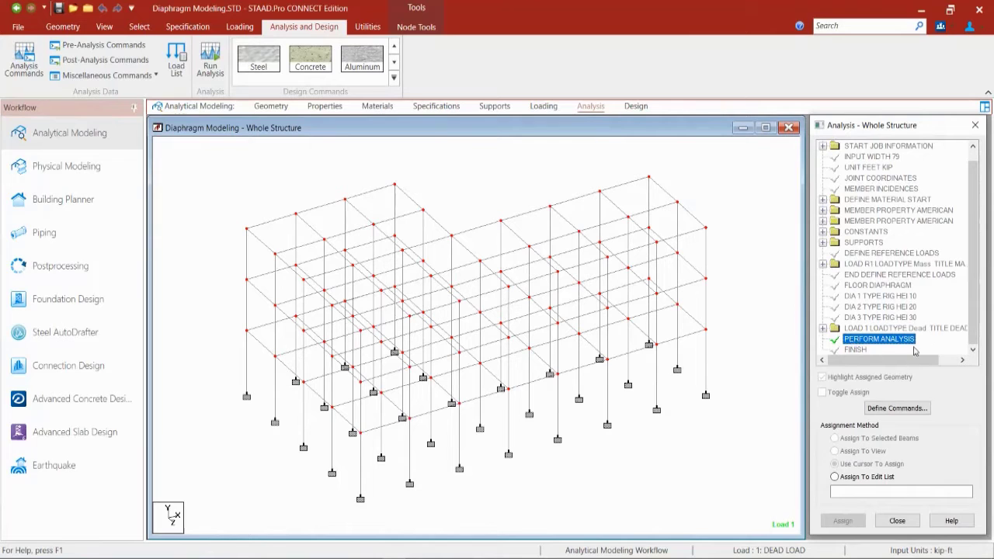
pyautogui.click(60, 6)
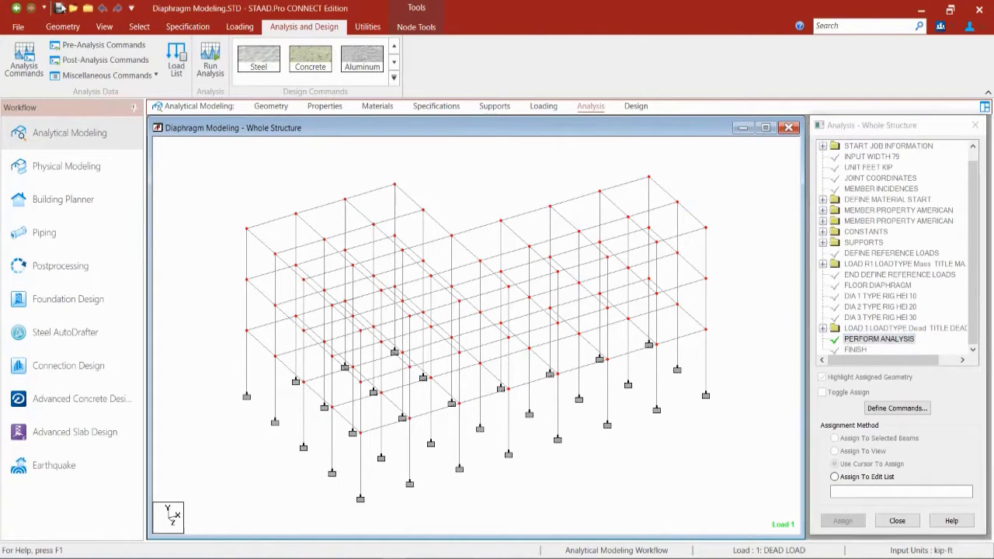
pyautogui.click(529, 318)
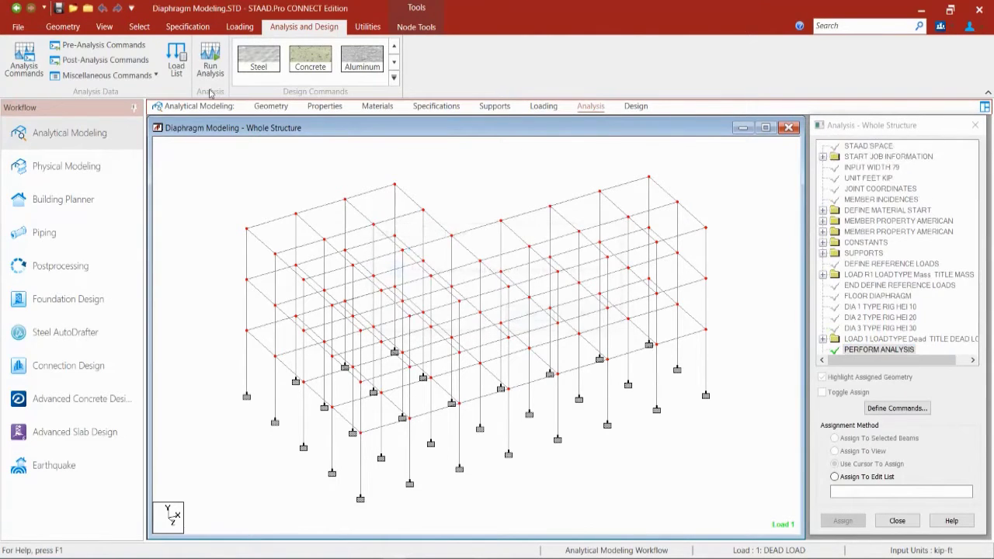
pyautogui.click(209, 66)
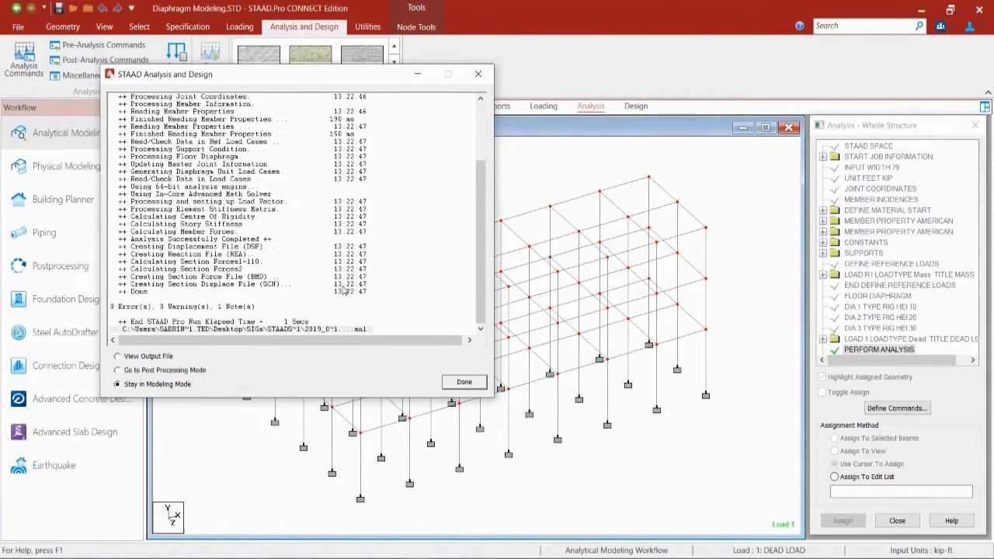
# - Check the error and warning summary of the run, then open the analysis output file without its error list
pyautogui.click(125, 310)
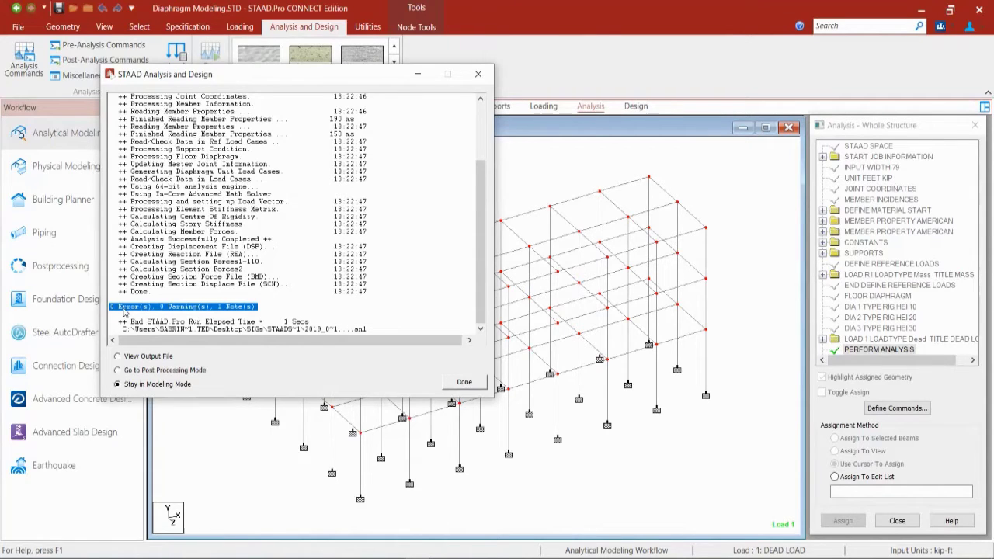
pyautogui.click(127, 357)
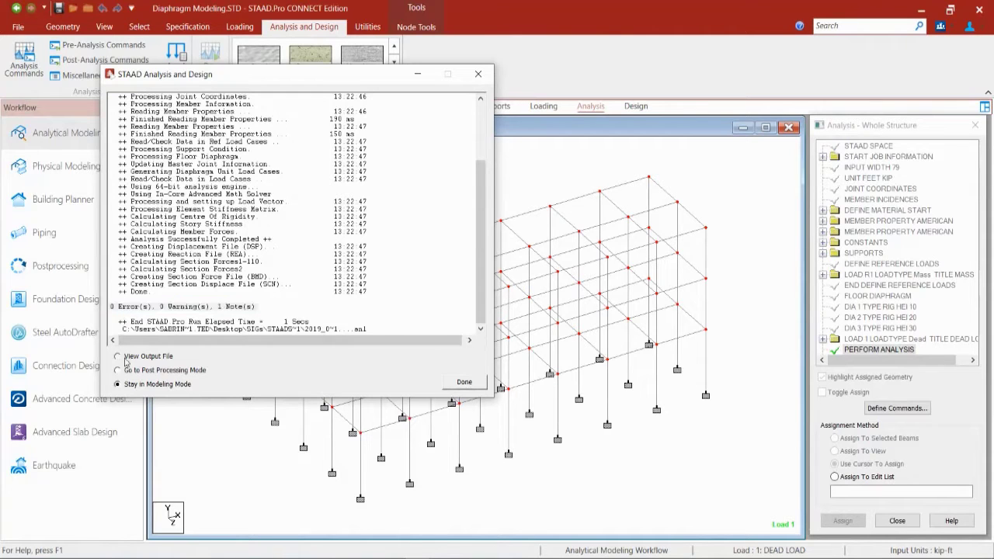
pyautogui.click(450, 386)
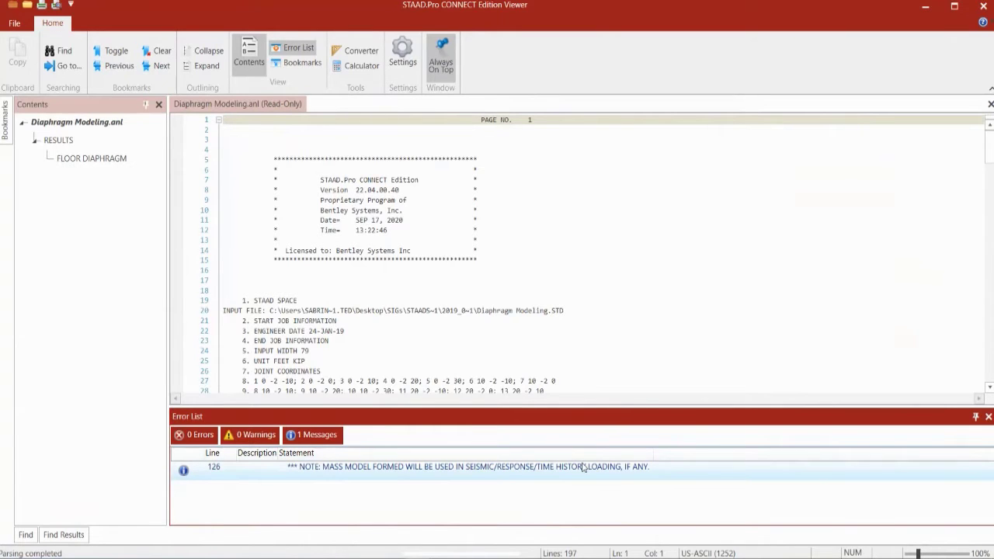
pyautogui.click(988, 417)
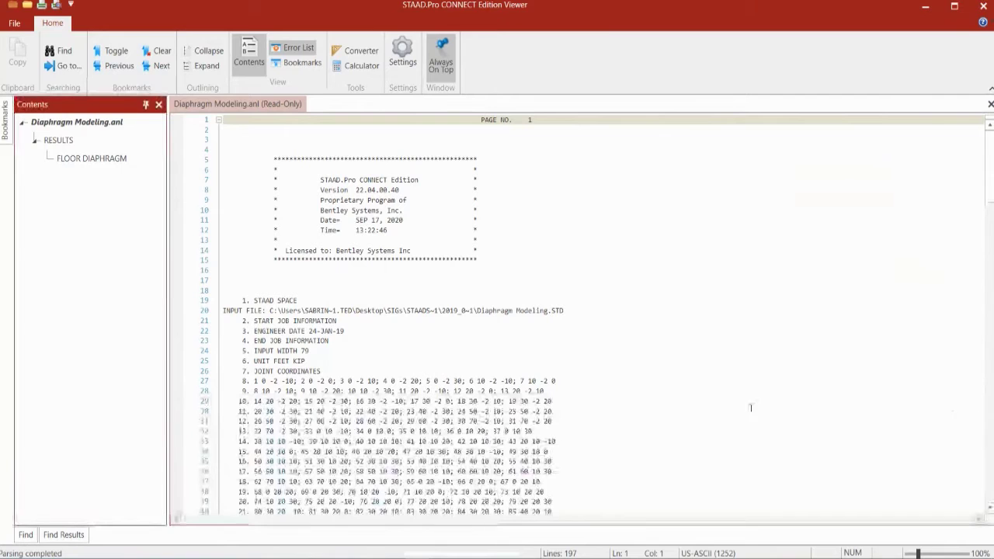
# - Examine the floor weights, centres of mass and master joint numbers in the floor diaphragm results, and close the output file
pyautogui.click(107, 163)
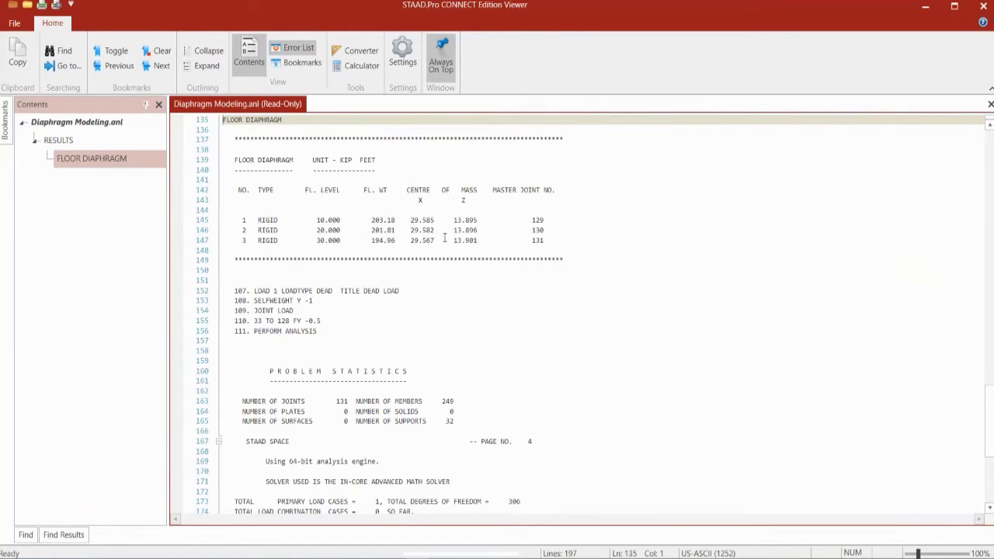
pyautogui.click(549, 220)
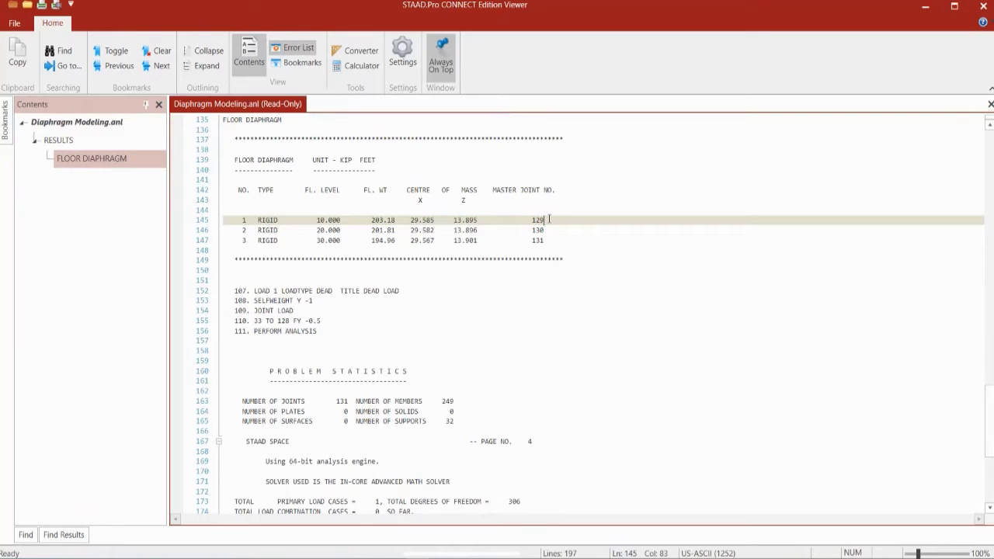
pyautogui.press('Down')
pyautogui.press('Down')
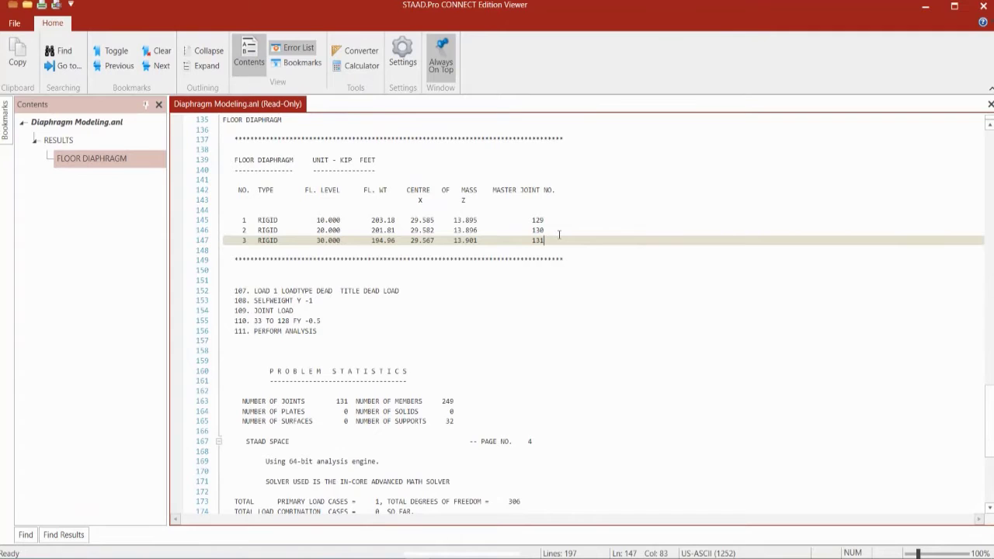
pyautogui.scroll(-8, 559, 233)
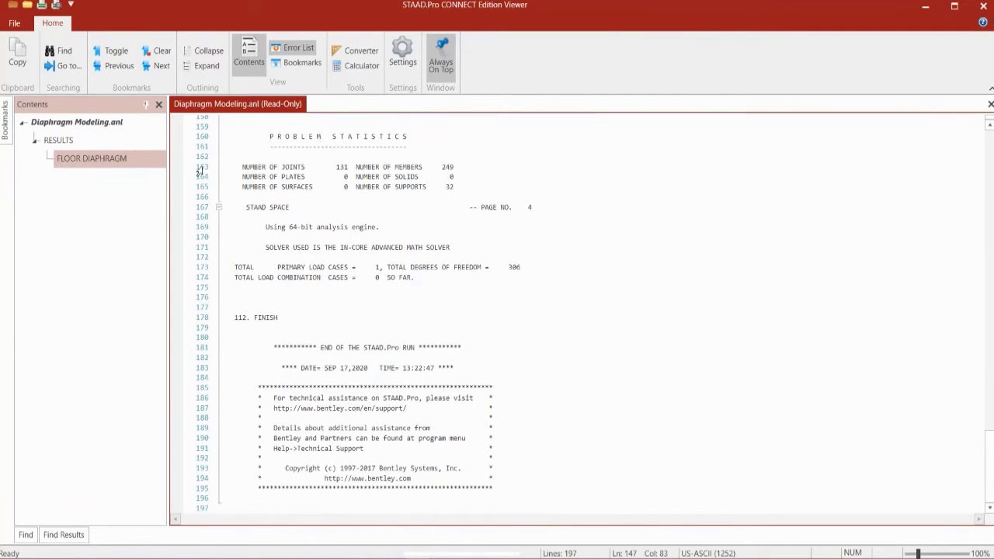
pyautogui.click(88, 160)
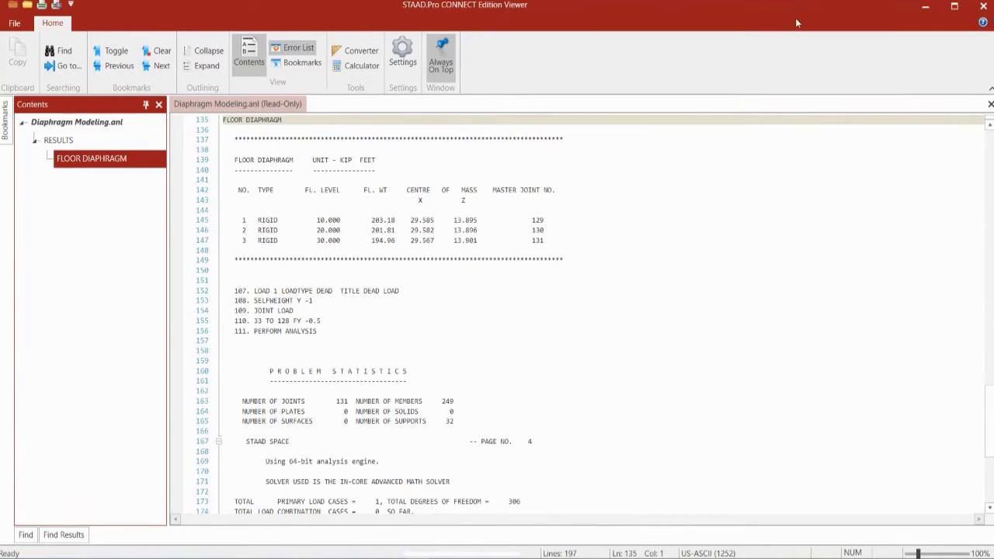
pyautogui.click(983, 6)
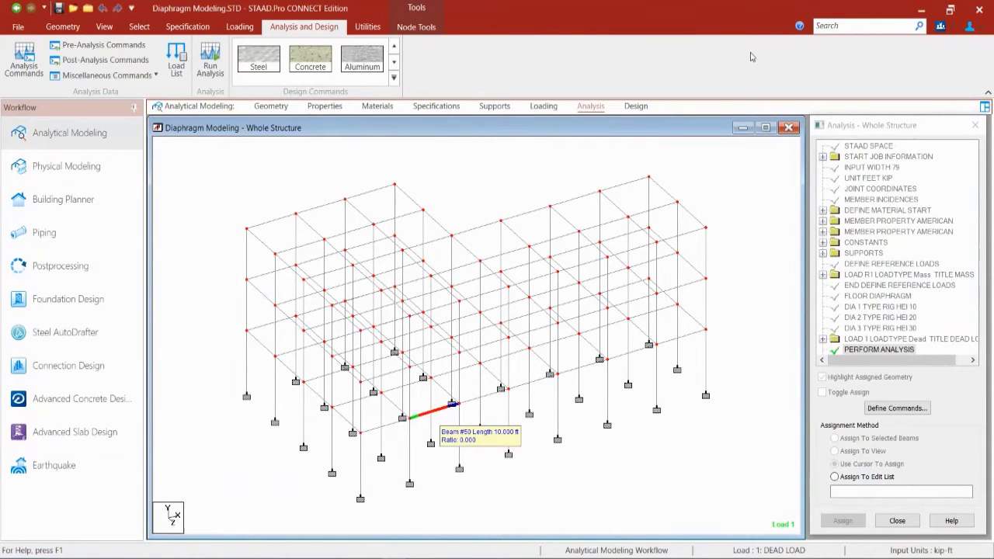
# - Clear the node selection and add the Dia CR post-analysis print command after Perform Analysis
pyautogui.click(481, 166)
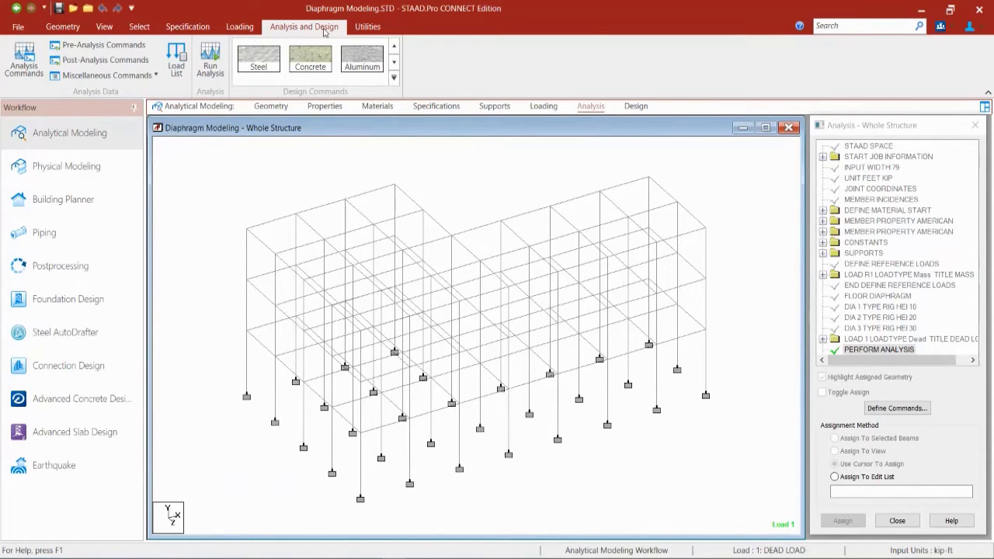
pyautogui.click(114, 66)
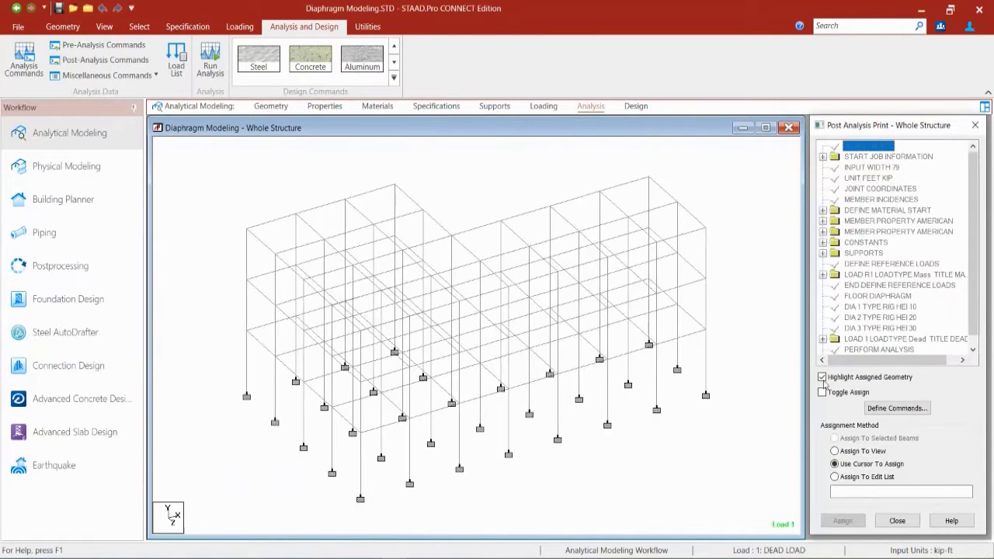
pyautogui.click(896, 408)
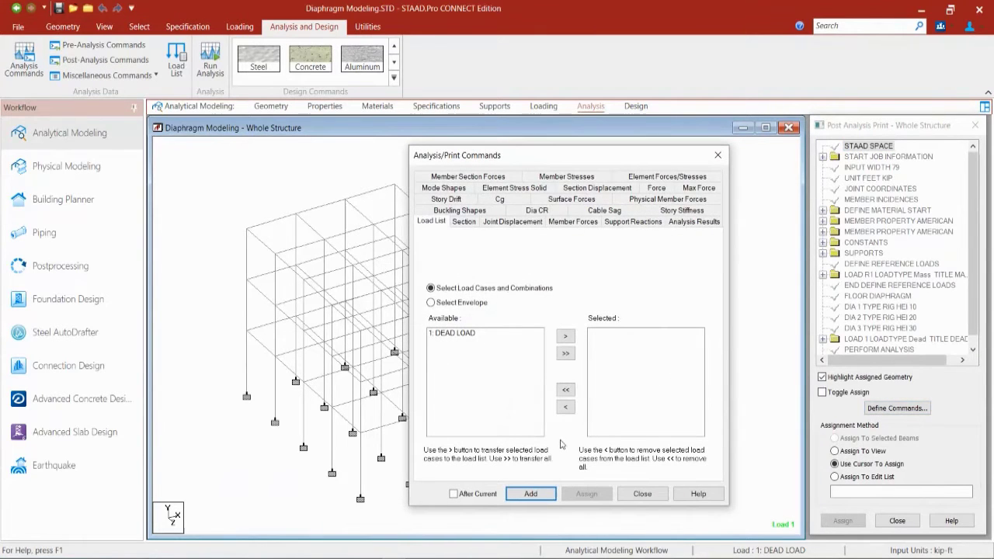
pyautogui.click(535, 211)
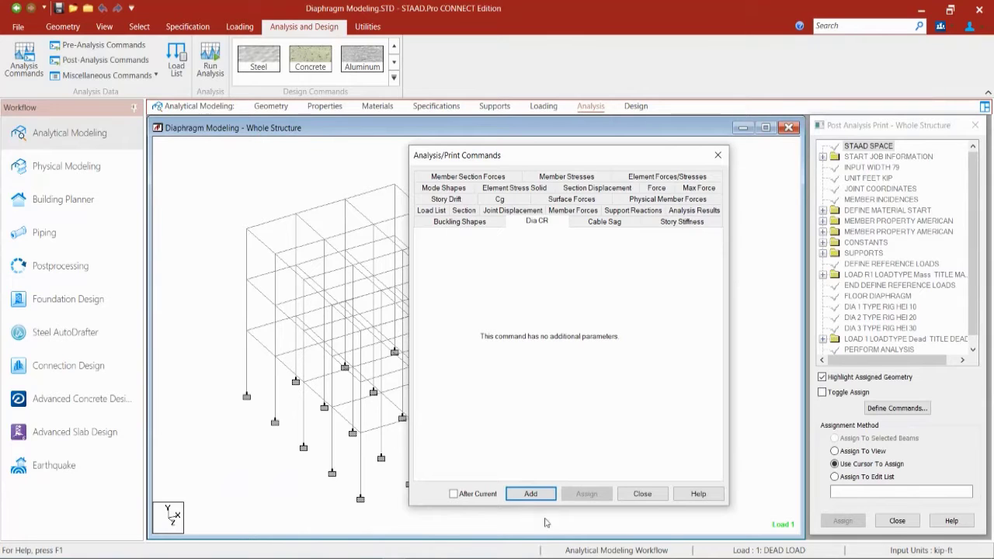
pyautogui.click(530, 494)
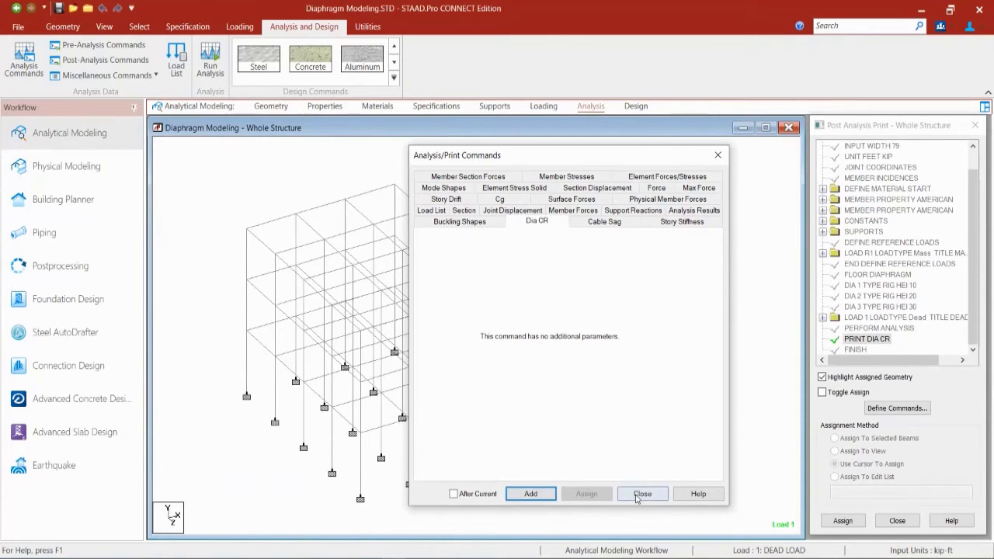
pyautogui.click(642, 494)
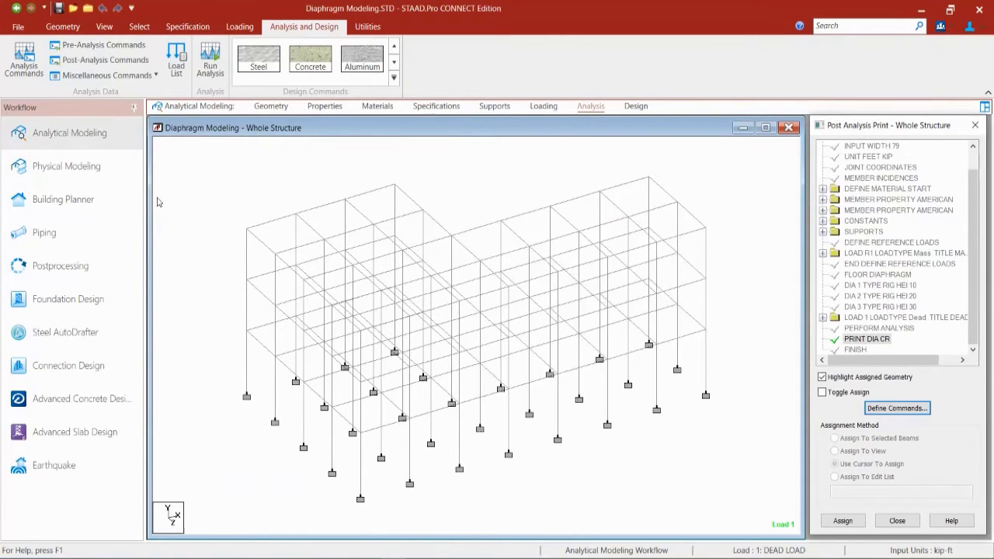
# - Save the modified structure, rerun the analysis and open its output file
pyautogui.click(59, 8)
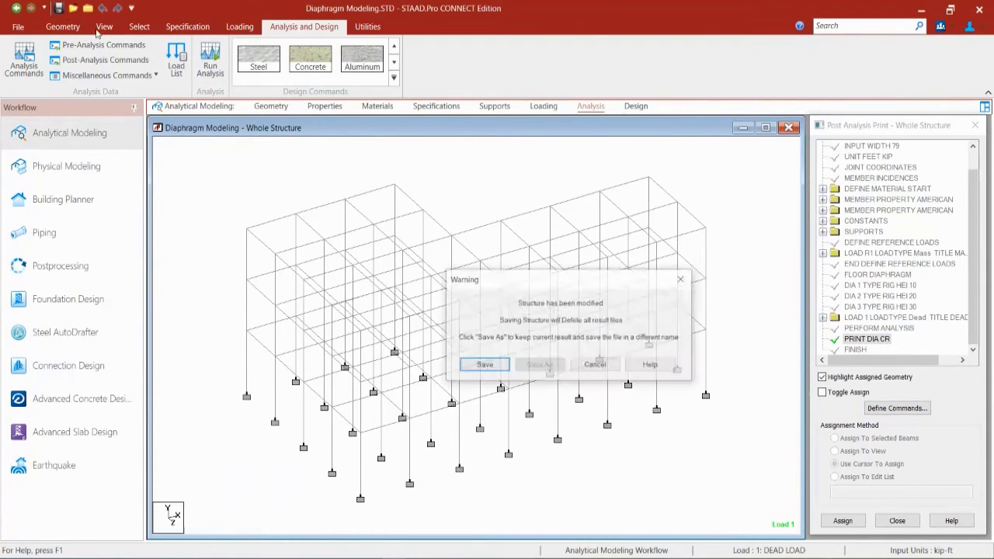
pyautogui.click(483, 365)
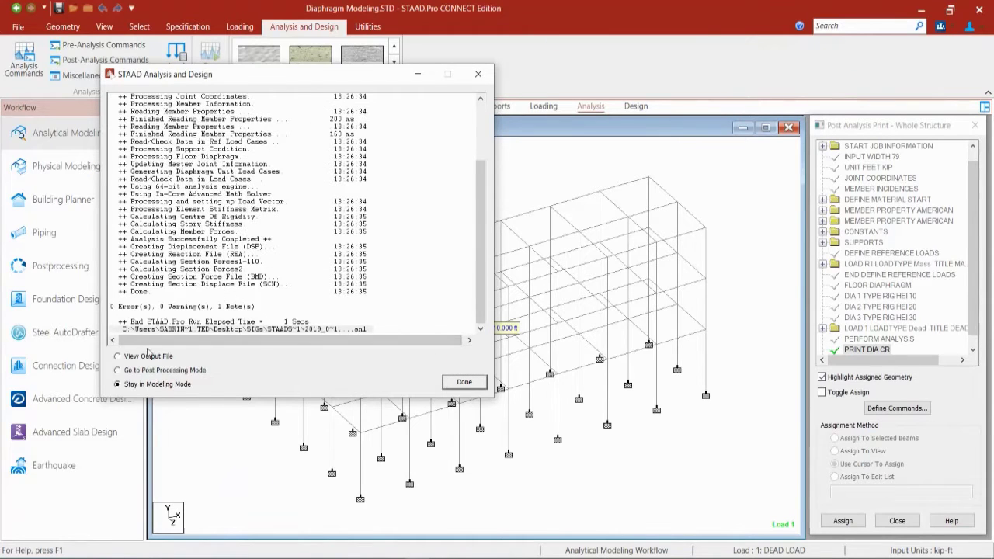
pyautogui.click(148, 357)
pyautogui.click(464, 381)
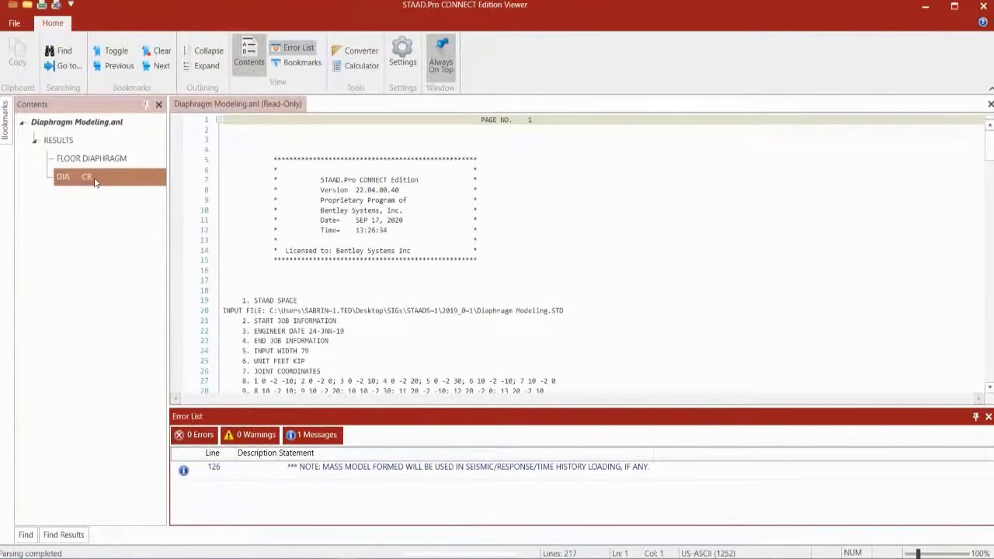
# - Examine the centre of rigidity coordinates of the three diaphragms in the Dia CR results
pyautogui.click(87, 179)
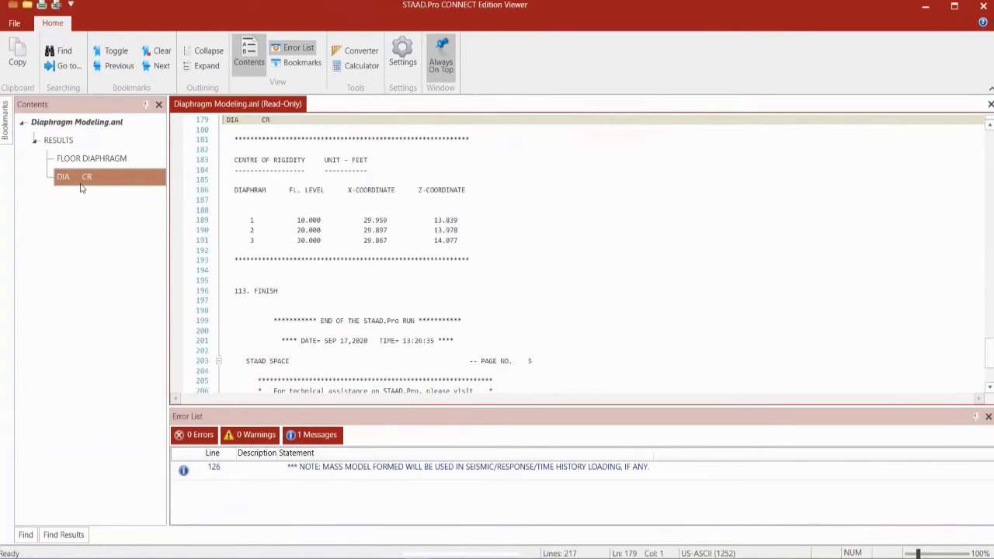
pyautogui.click(228, 160)
pyautogui.moveTo(229, 160); pyautogui.dragTo(378, 161)
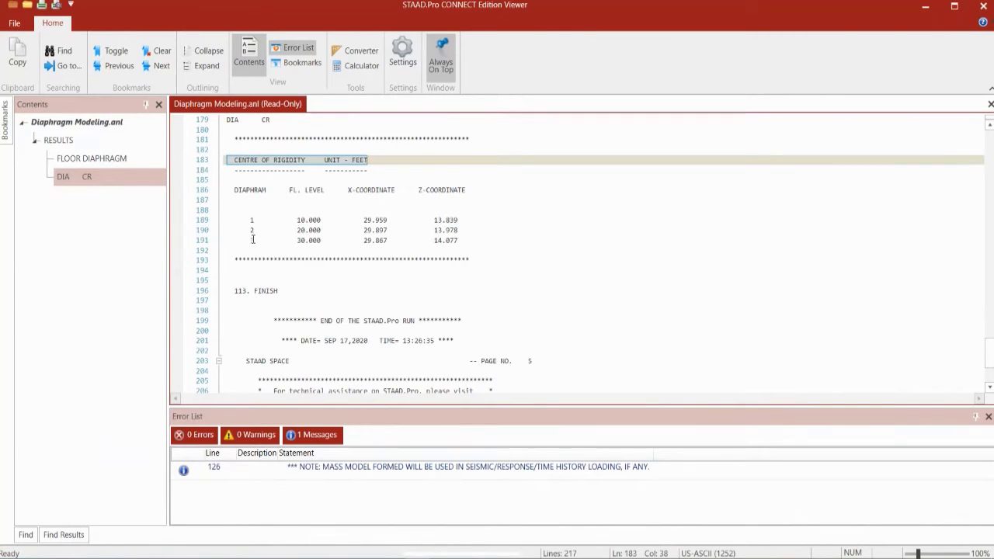
pyautogui.click(358, 220)
pyautogui.click(355, 233)
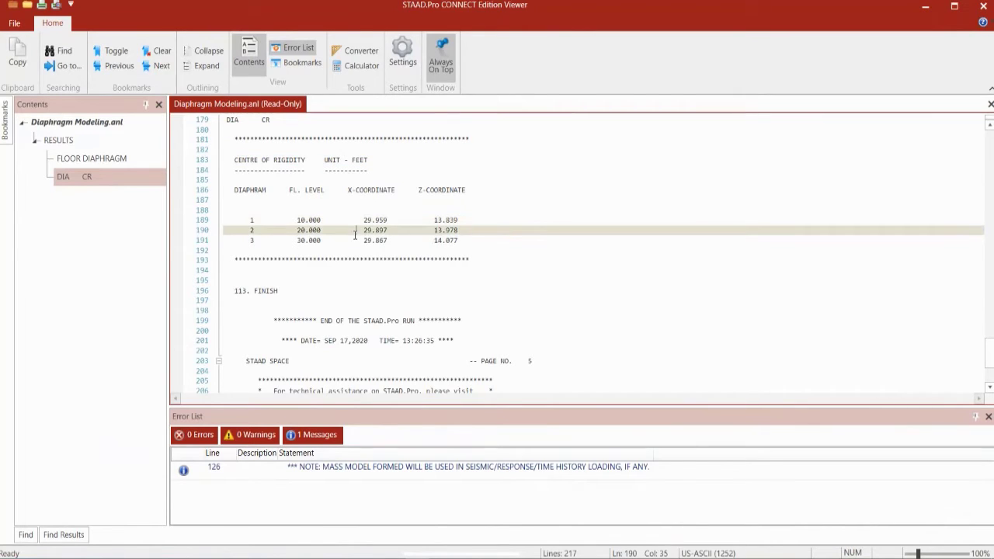
pyautogui.click(354, 242)
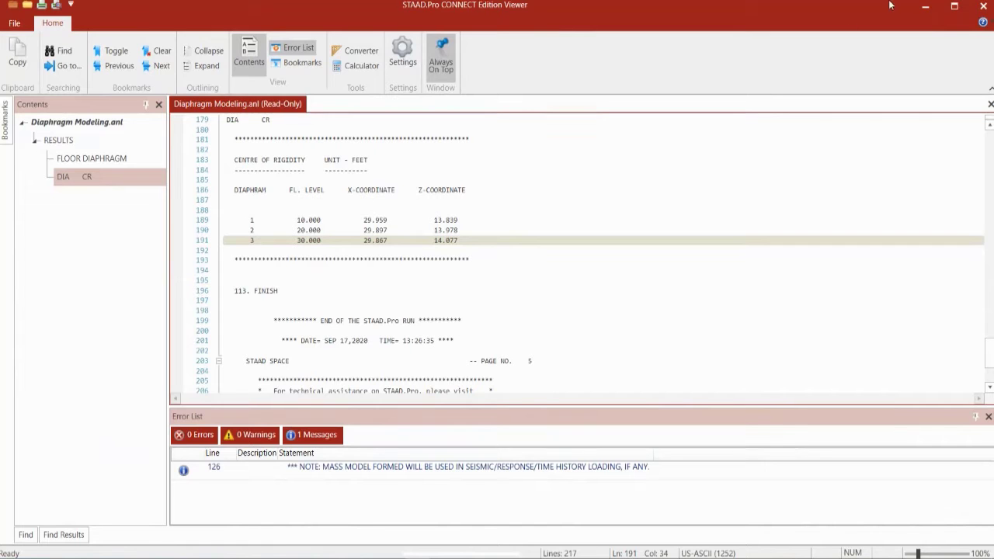
# - Close the output file and save the modified structure, allowing the existing result files to be deleted
pyautogui.click(983, 6)
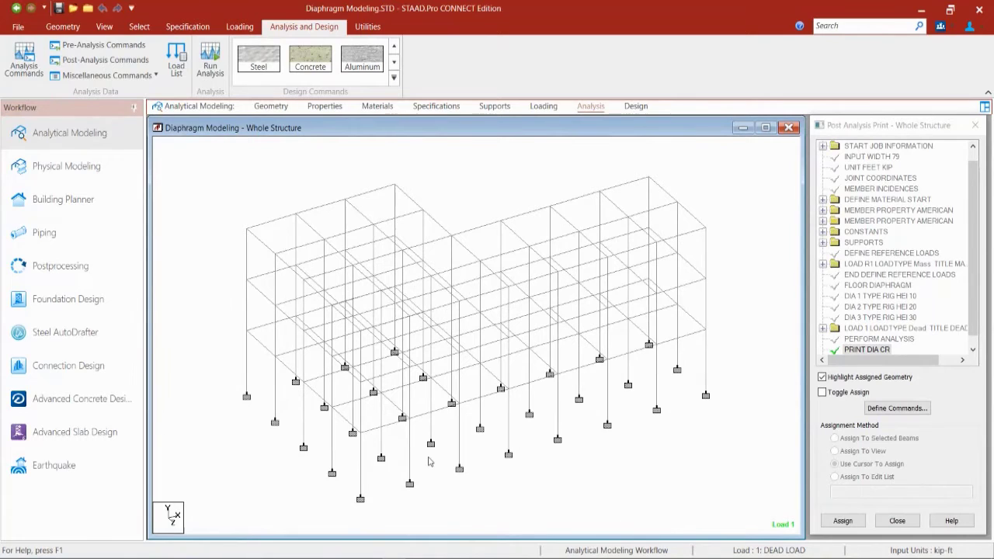
pyautogui.click(58, 8)
pyautogui.click(520, 317)
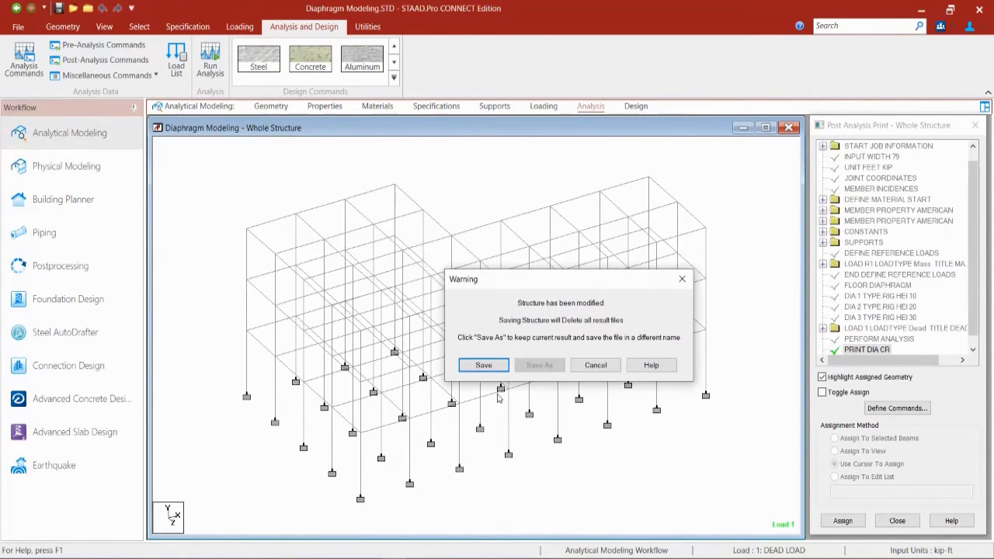
pyautogui.click(477, 365)
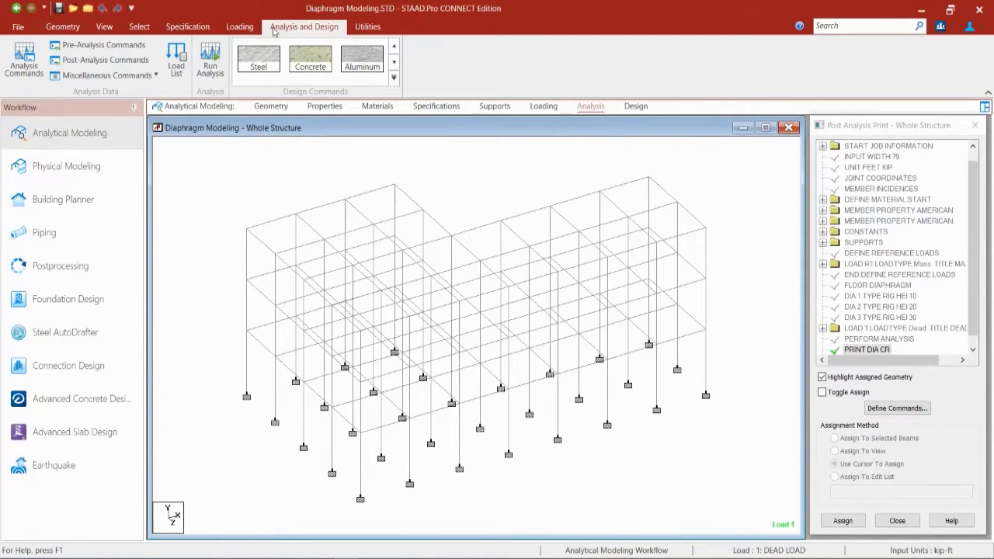
# - Set the floor diaphragm options to ASCE7 05/10/16 with soft story and irregularity checks, accepting deletion of the result files
pyautogui.click(115, 78)
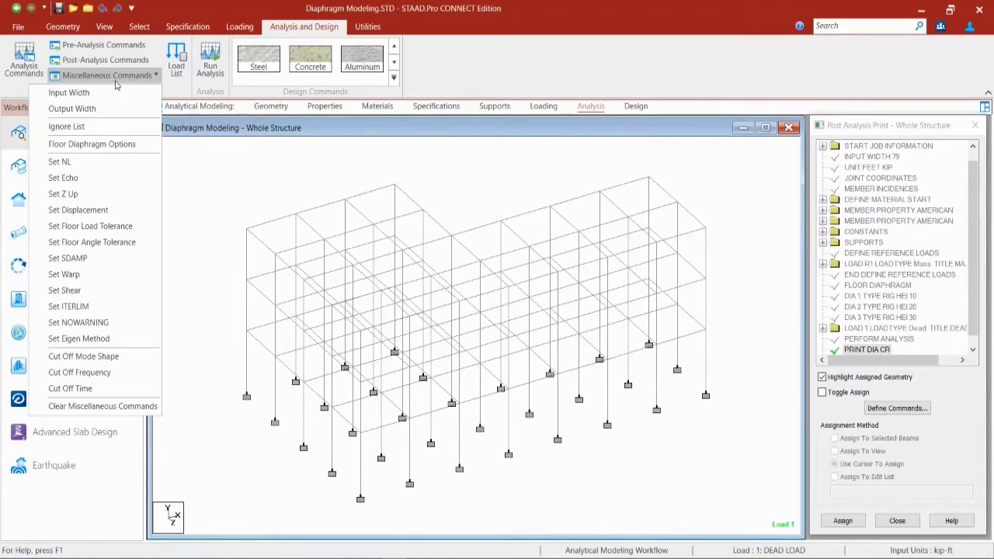
pyautogui.click(103, 145)
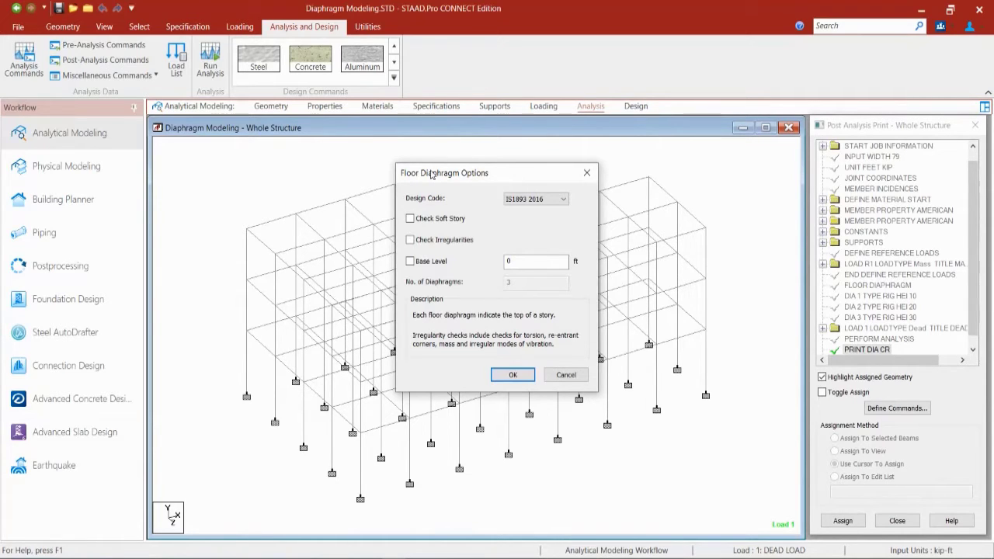
pyautogui.click(515, 201)
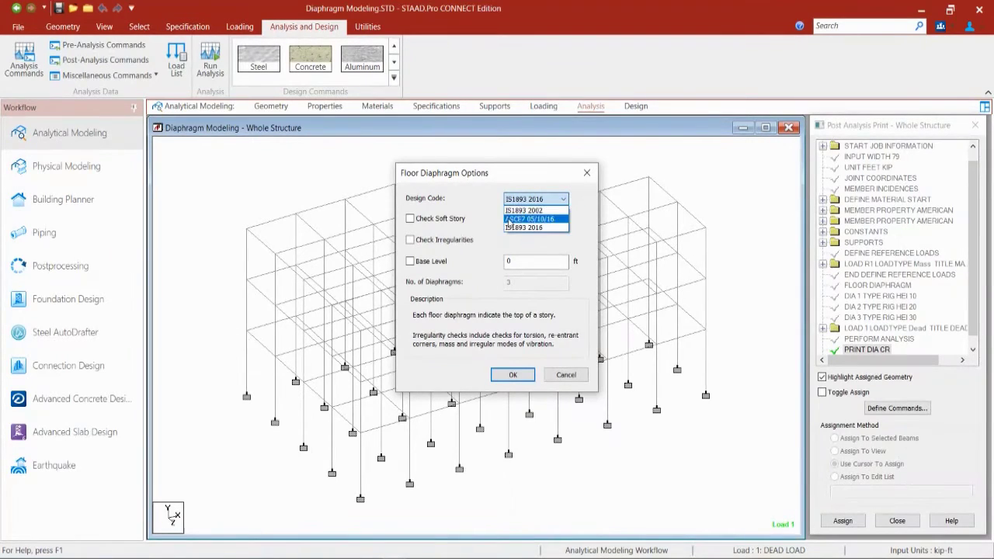
pyautogui.click(510, 220)
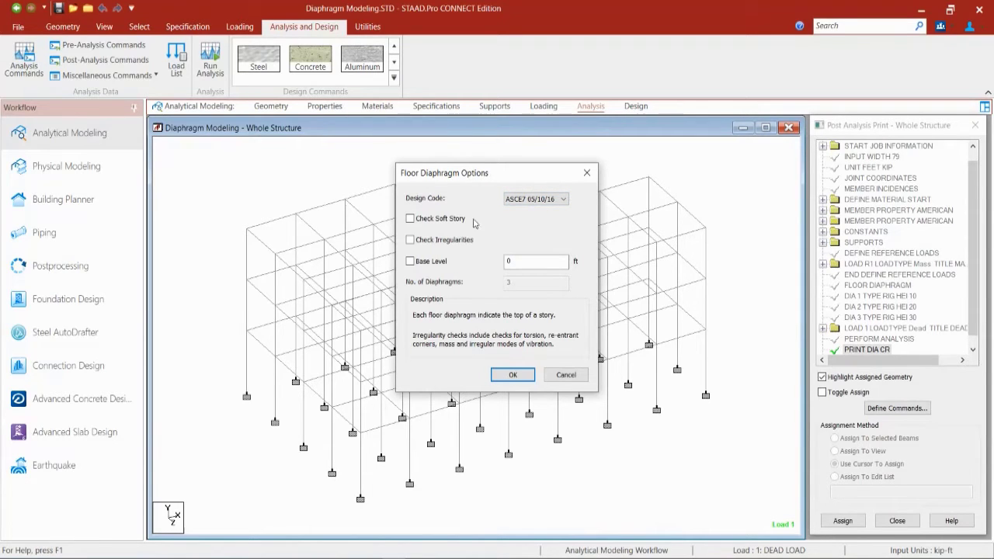
pyautogui.click(410, 219)
pyautogui.click(410, 240)
pyautogui.click(367, 558)
pyautogui.click(513, 376)
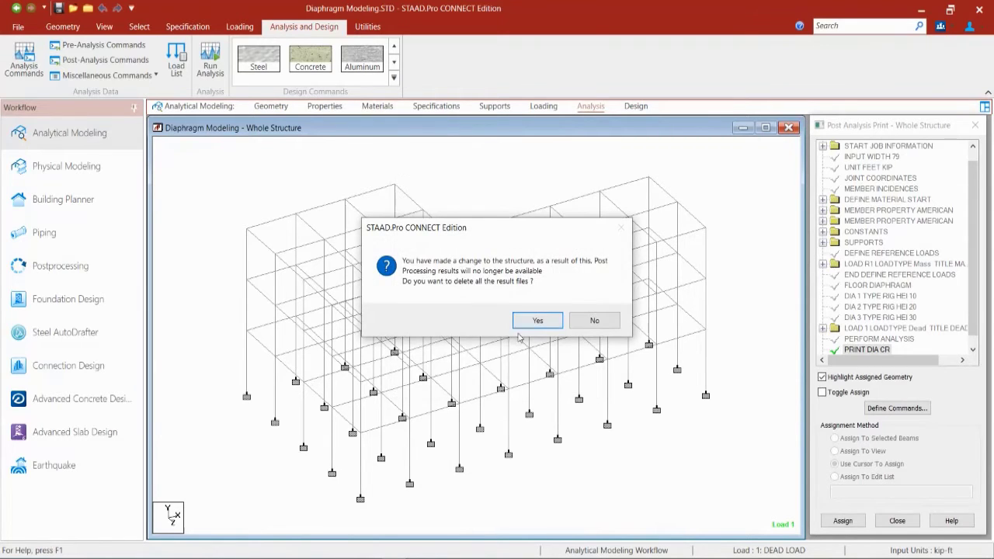
pyautogui.click(536, 321)
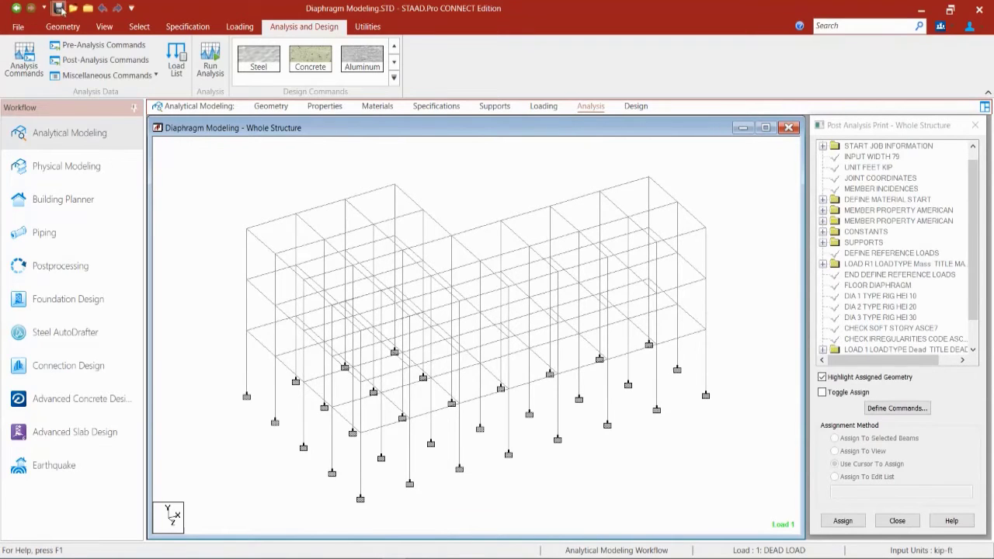
# - Save the structure, rerun the analysis and open its output file
pyautogui.click(477, 350)
pyautogui.click(206, 72)
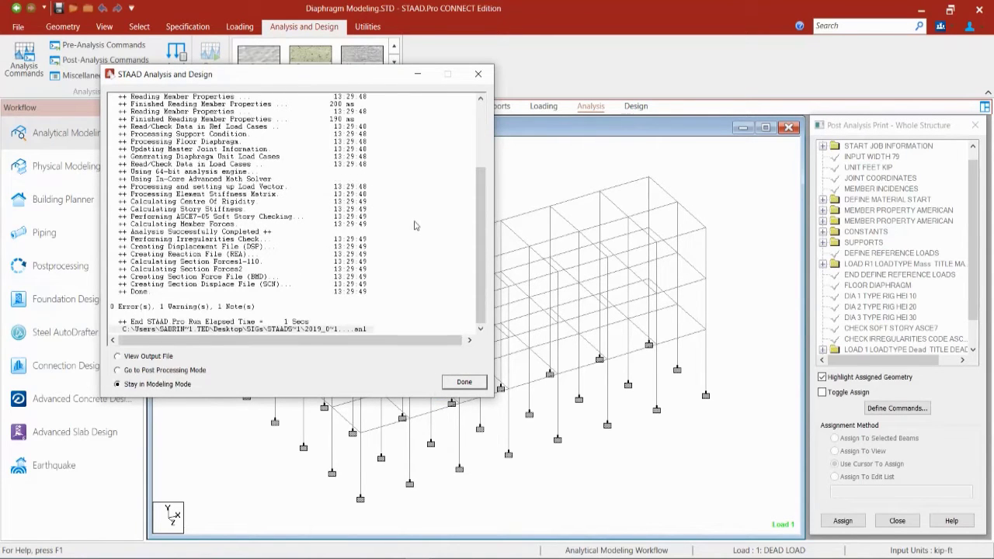
pyautogui.click(185, 308)
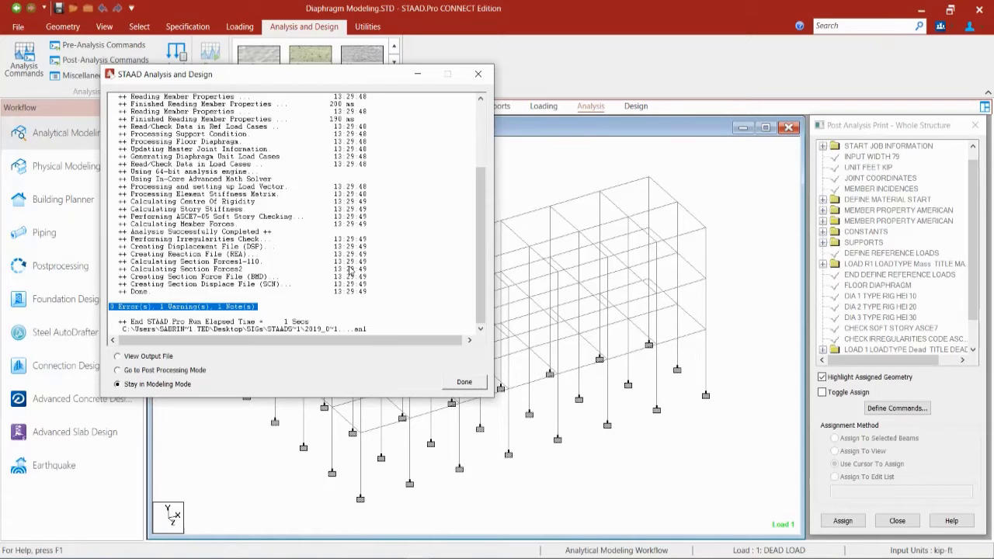
pyautogui.click(156, 359)
pyautogui.click(462, 383)
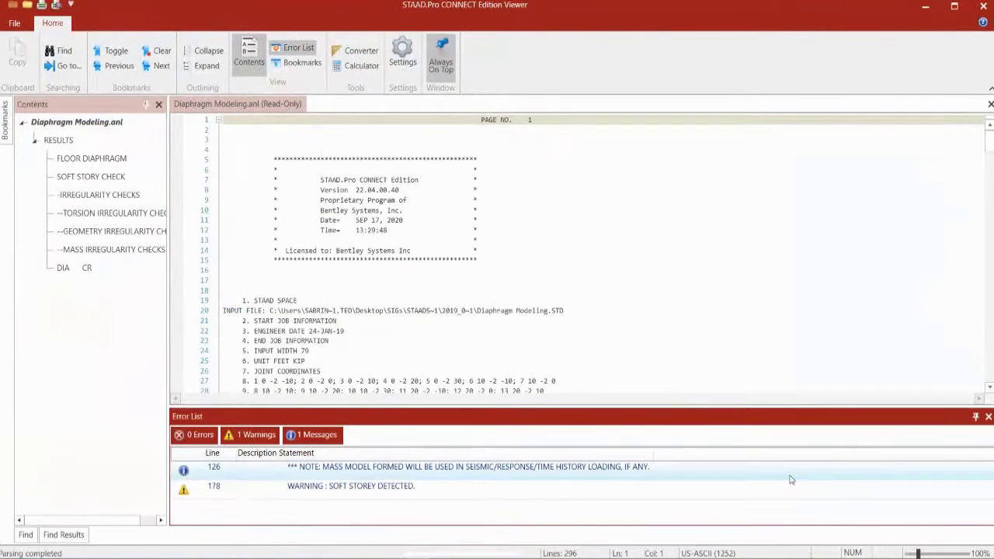
# - Examine the soft storey warning and the soft story check status of each floor, and open the irregularity checks
pyautogui.click(369, 491)
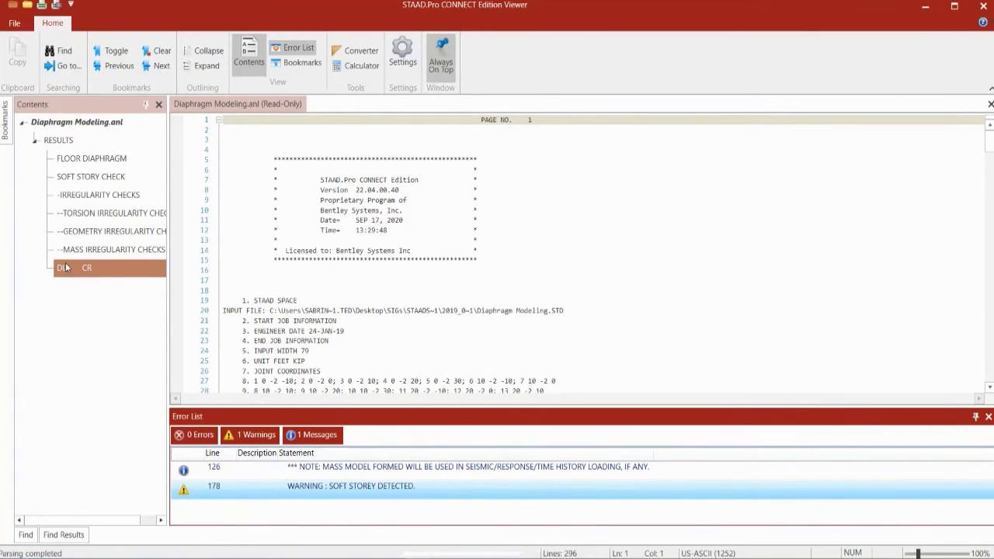
pyautogui.click(100, 177)
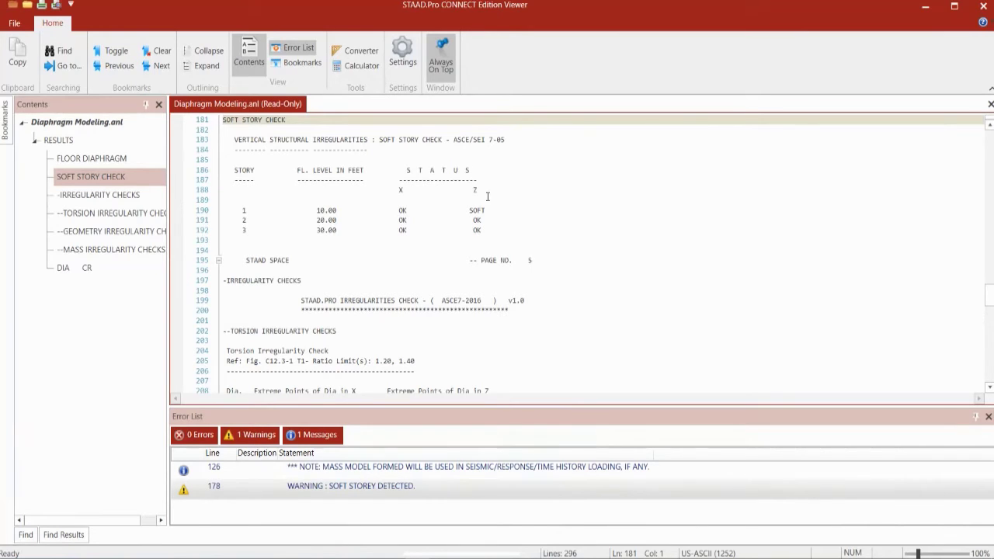
pyautogui.click(78, 196)
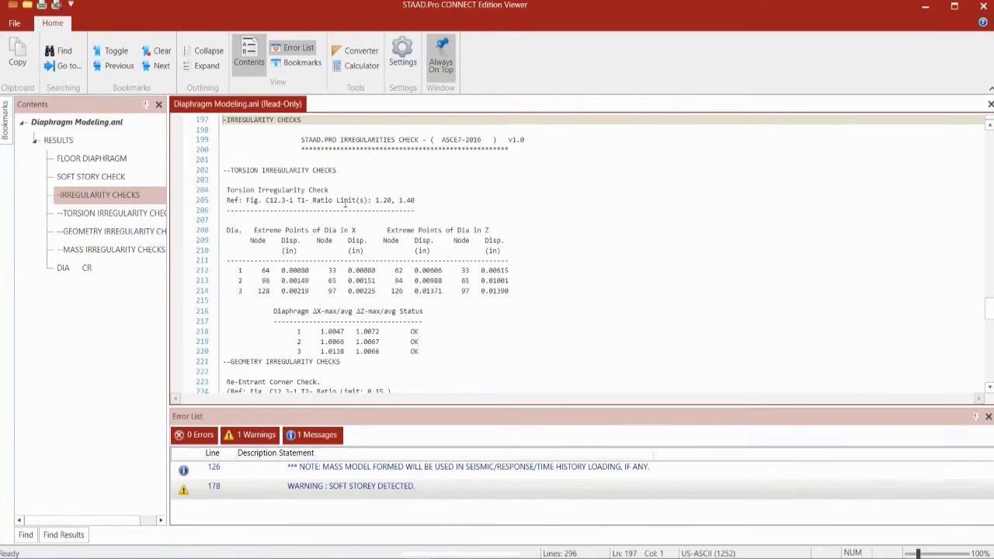
# - Examine the torsion irregularity checks, comparing each diaphragm's displacement ratios and status against the ratio limits
pyautogui.click(90, 213)
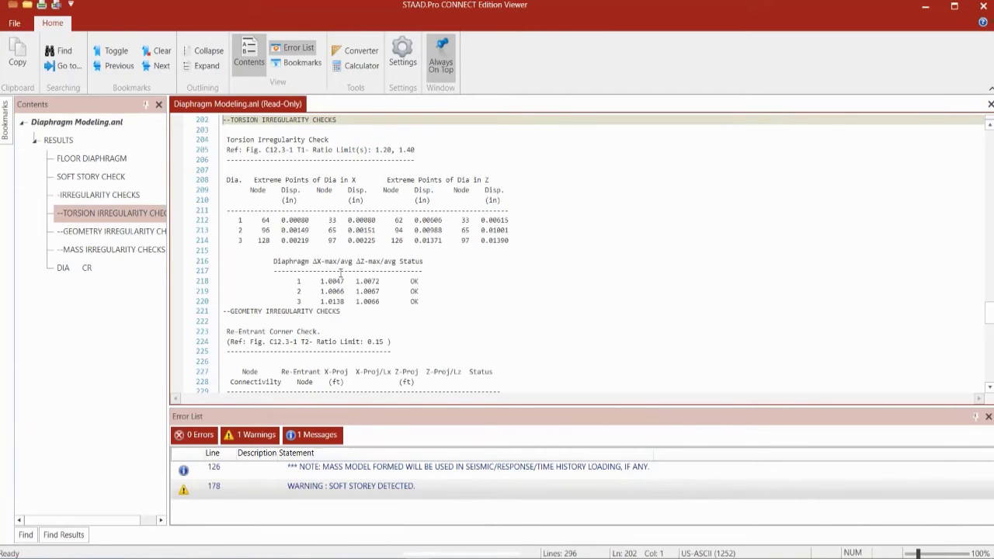
pyautogui.click(409, 282)
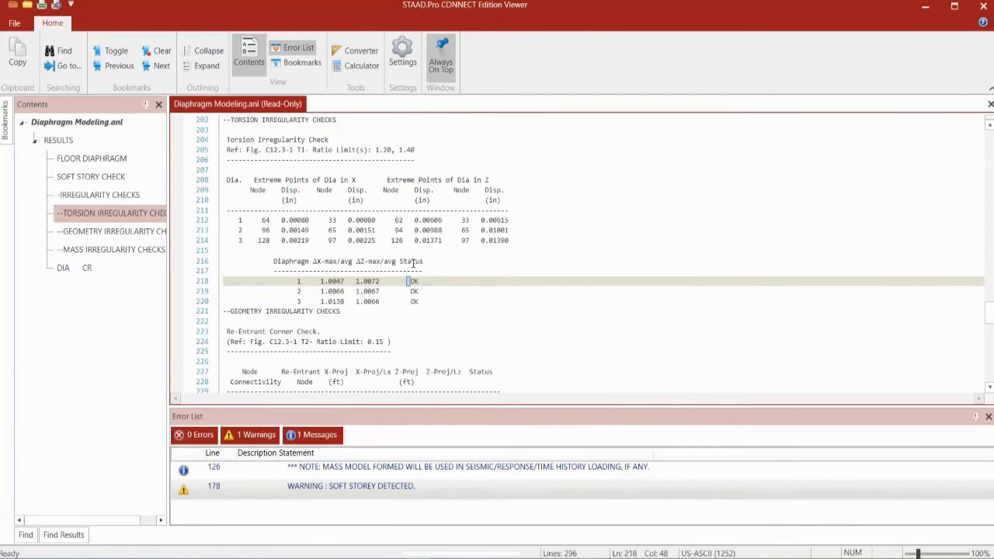
pyautogui.press('Down')
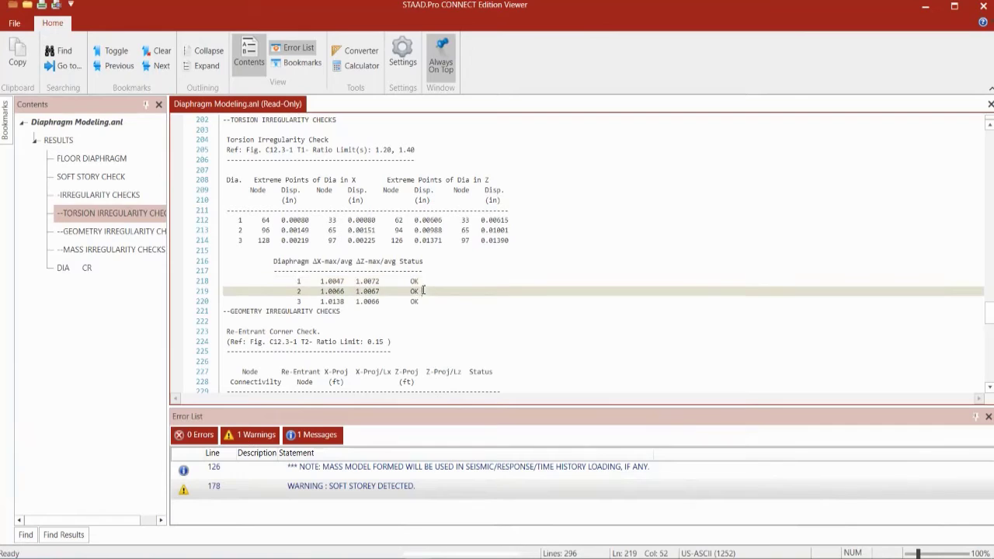
pyautogui.press('Down')
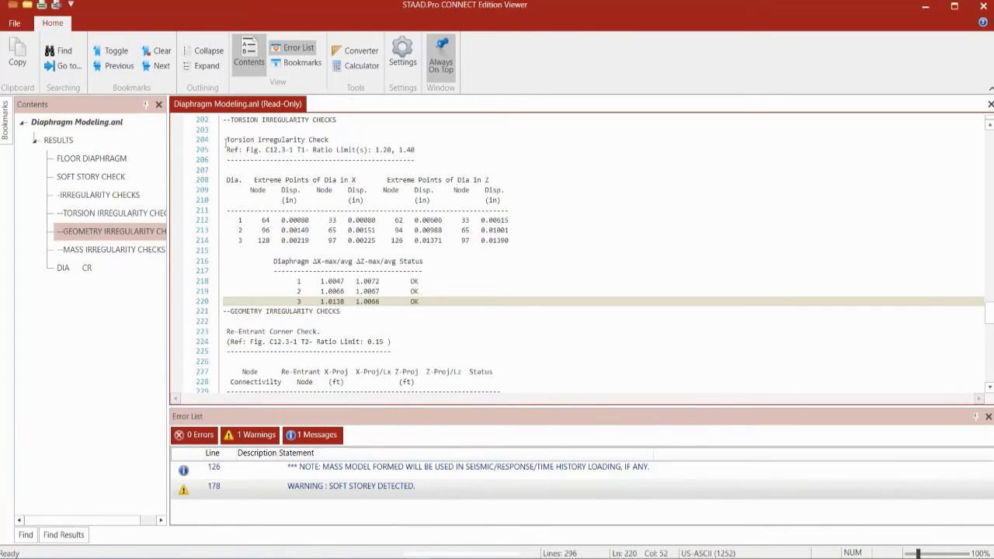
pyautogui.moveTo(225, 141); pyautogui.dragTo(431, 158)
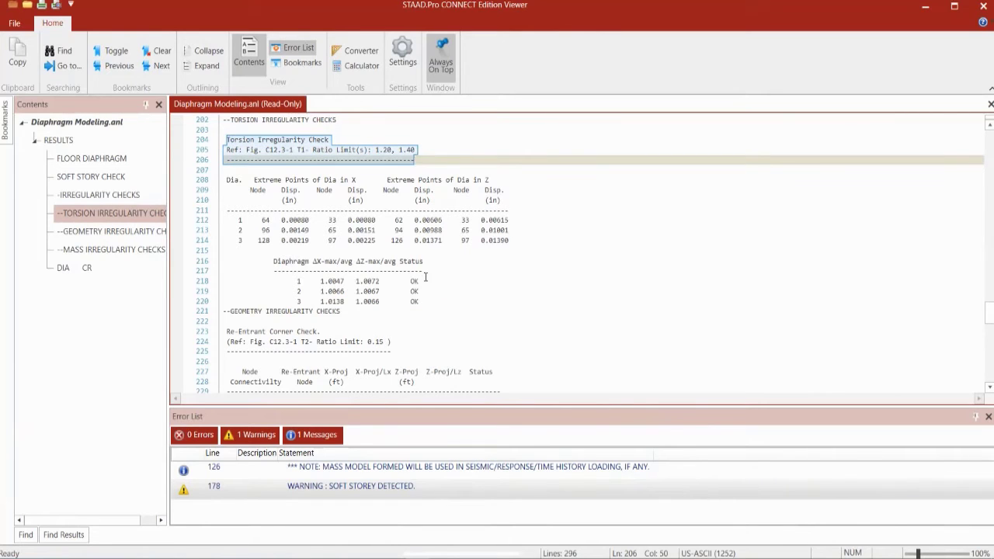
pyautogui.click(425, 279)
pyautogui.click(425, 293)
pyautogui.click(425, 309)
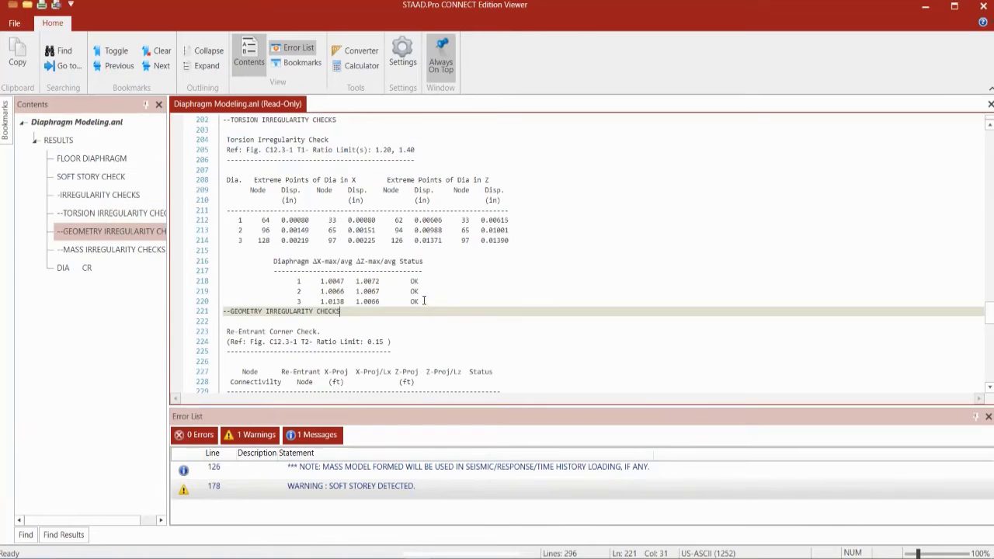
pyautogui.click(423, 302)
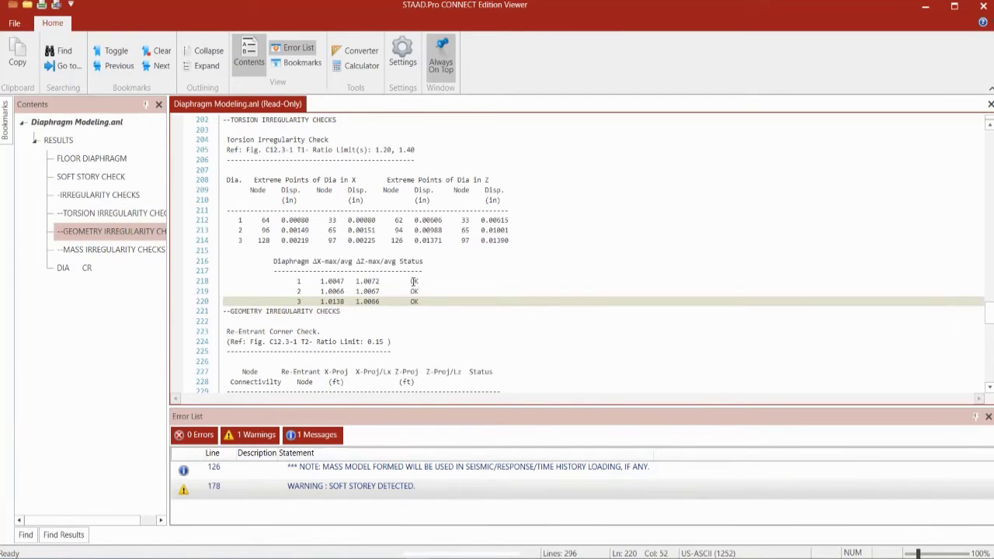
# - Examine the re-entrant corner status of the three diaphragms in the geometry irregularity checks
pyautogui.click(130, 235)
pyautogui.click(131, 234)
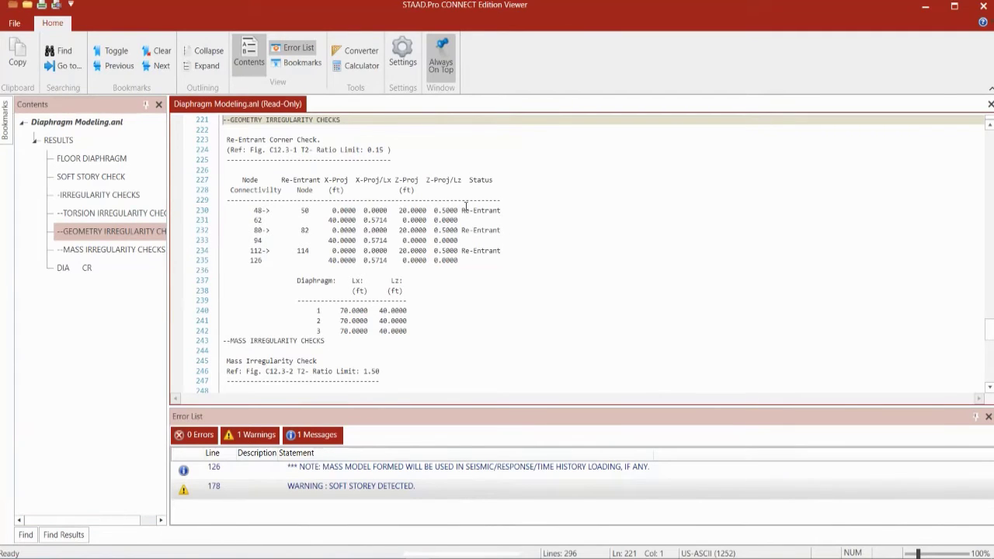
pyautogui.click(459, 210)
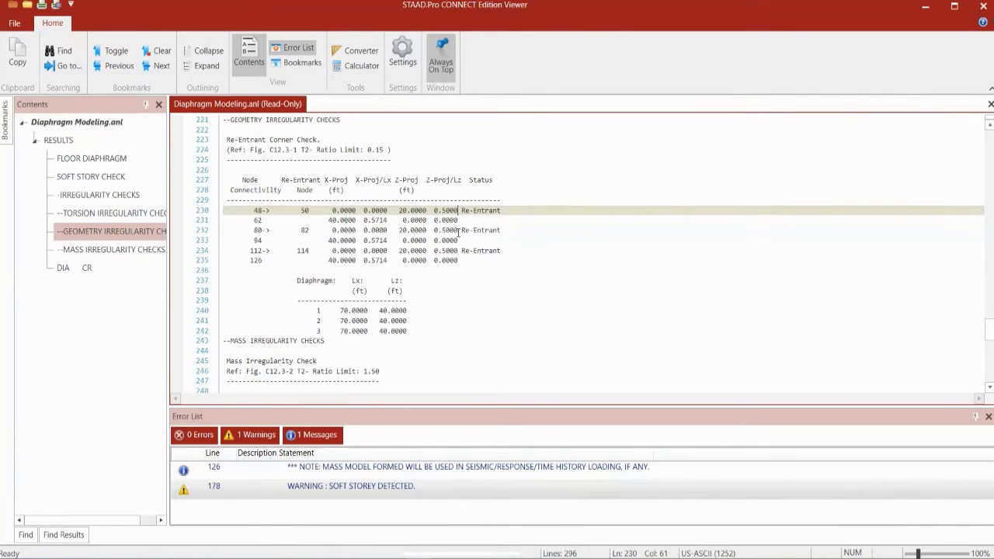
pyautogui.click(460, 231)
pyautogui.click(460, 251)
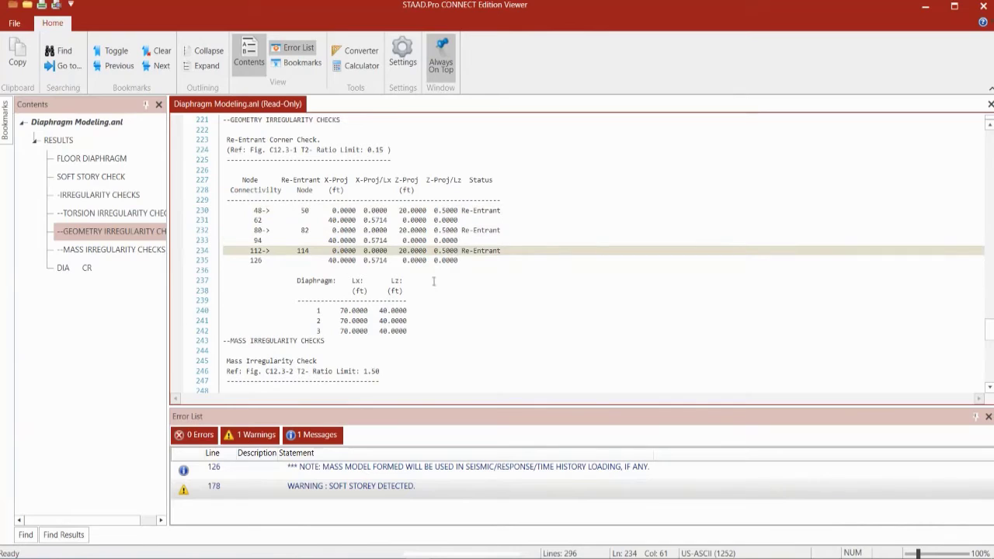
# - Examine the ratio limit and status of each diaphragm in the mass irregularity checks, and close the output file
pyautogui.click(96, 250)
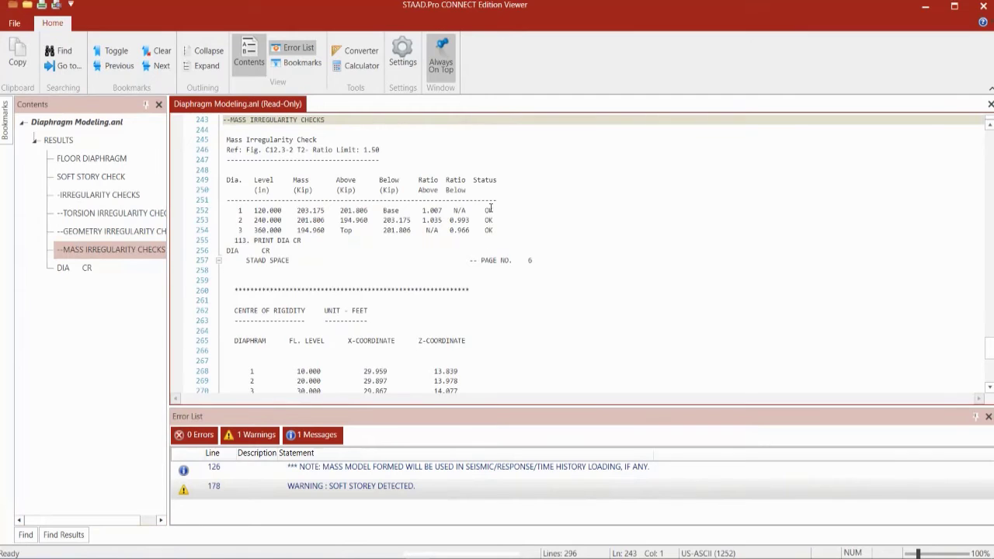
pyautogui.click(396, 150)
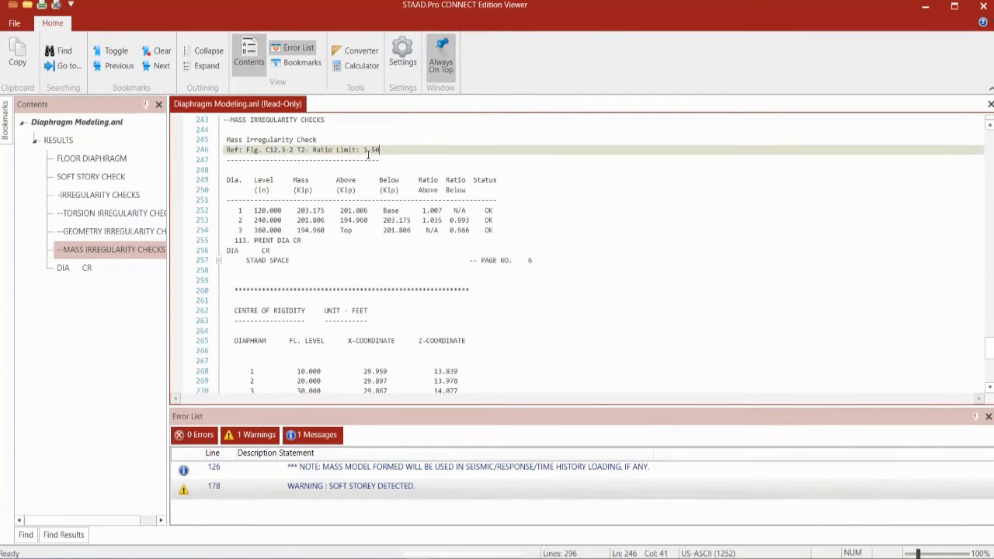
pyautogui.click(499, 212)
pyautogui.click(498, 220)
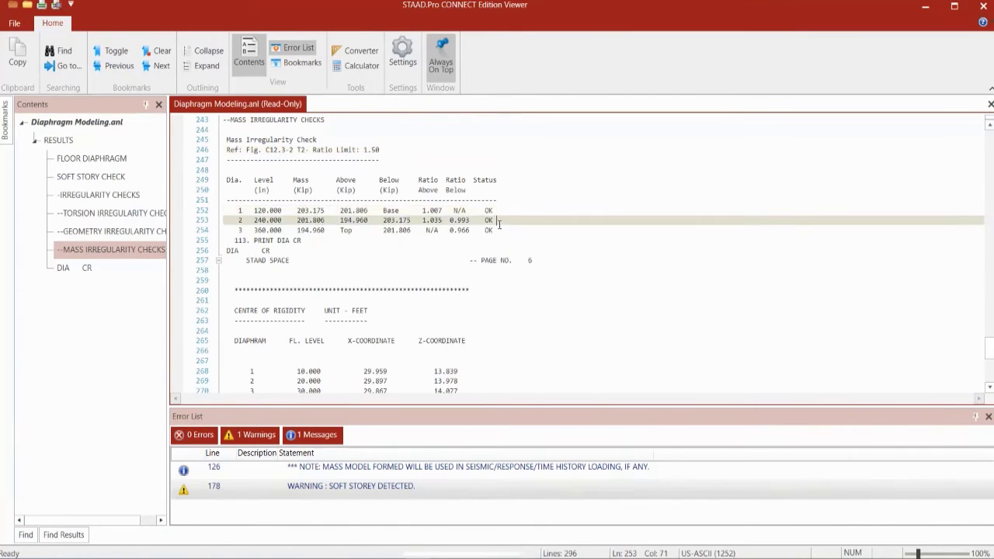
pyautogui.click(501, 230)
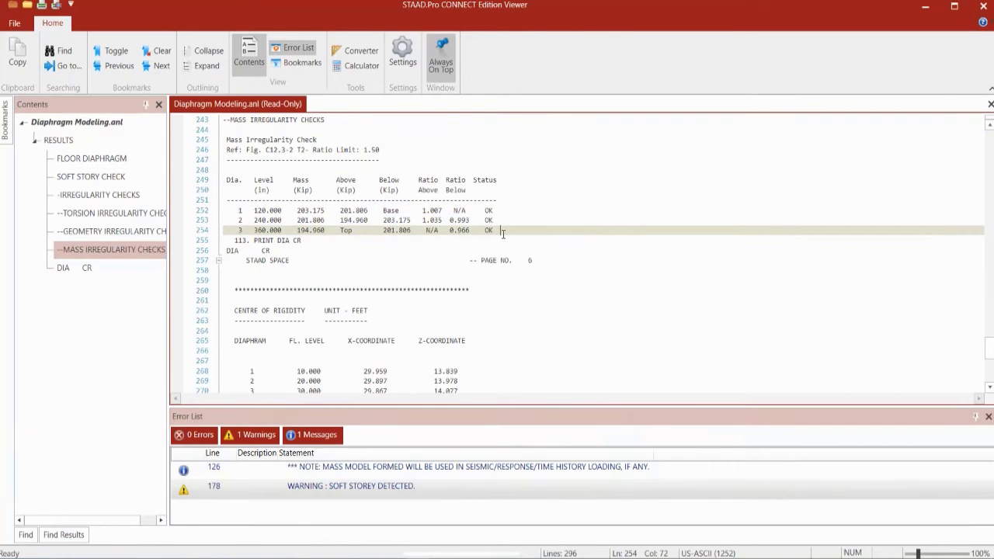
pyautogui.click(982, 6)
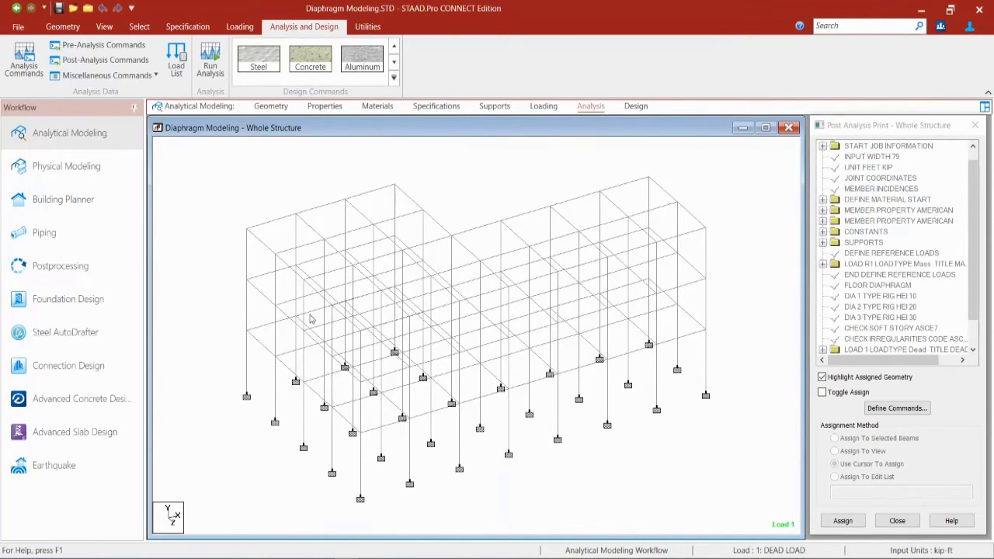
# - Add the Story Stiffness post-analysis print command after Print Dia CR
pyautogui.moveTo(310, 319)
pyautogui.click(89, 66)
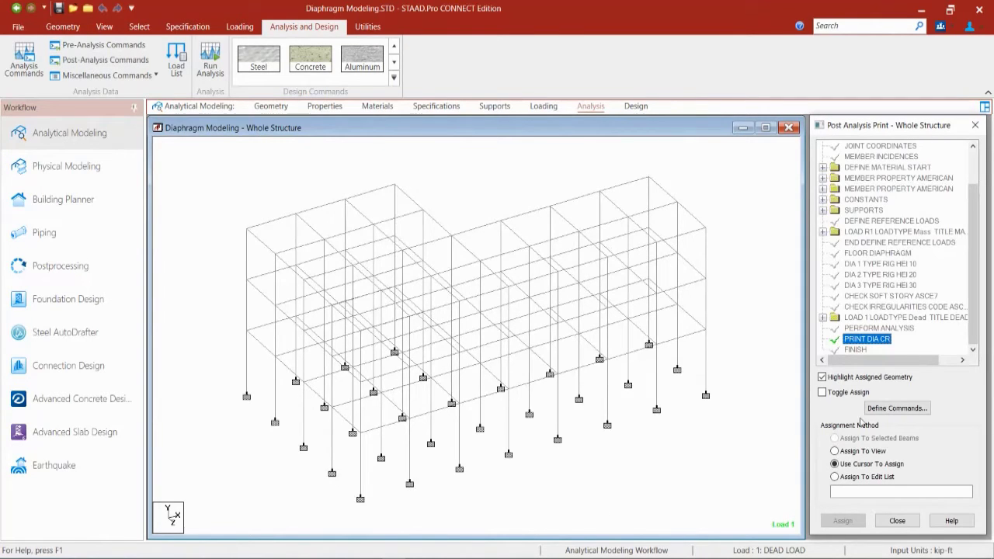
pyautogui.click(883, 409)
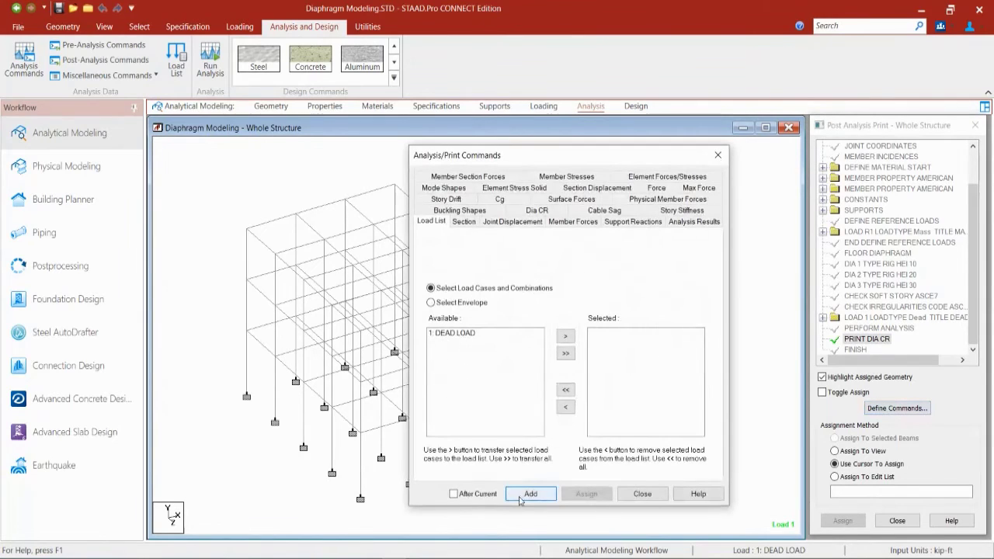
pyautogui.click(666, 207)
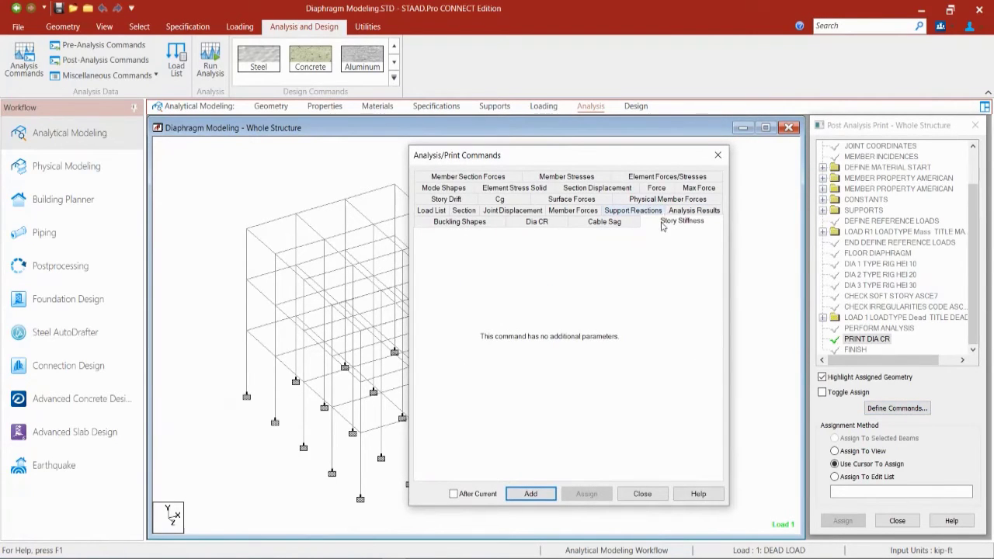
pyautogui.click(529, 488)
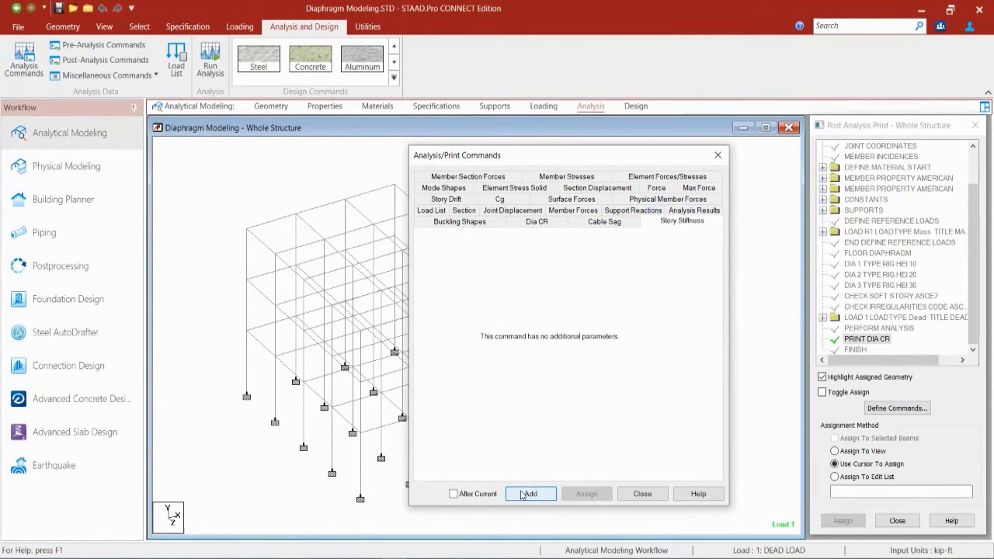
pyautogui.click(642, 494)
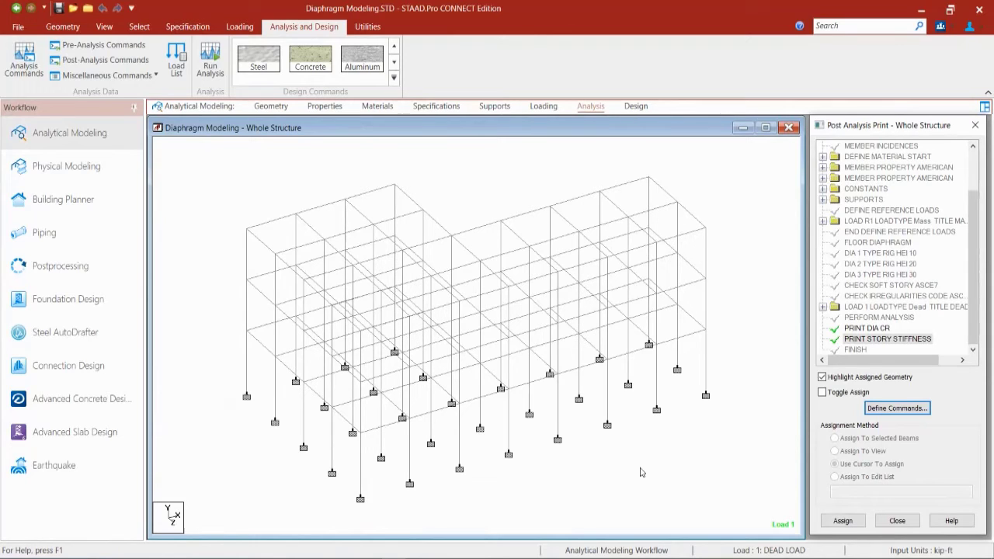
# - Save the model with the new Story Stiffness command and run the analysis
pyautogui.click(58, 7)
pyautogui.click(486, 363)
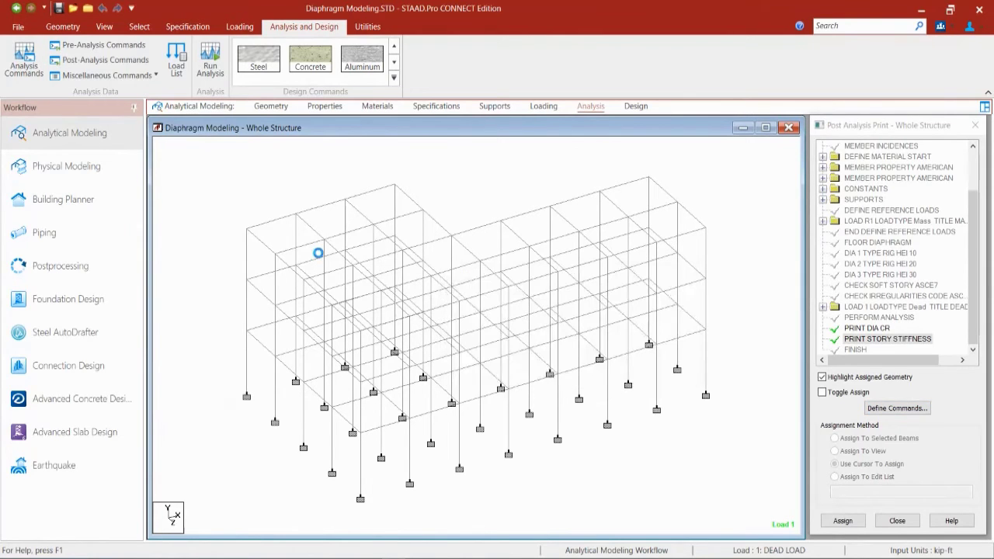
pyautogui.click(212, 82)
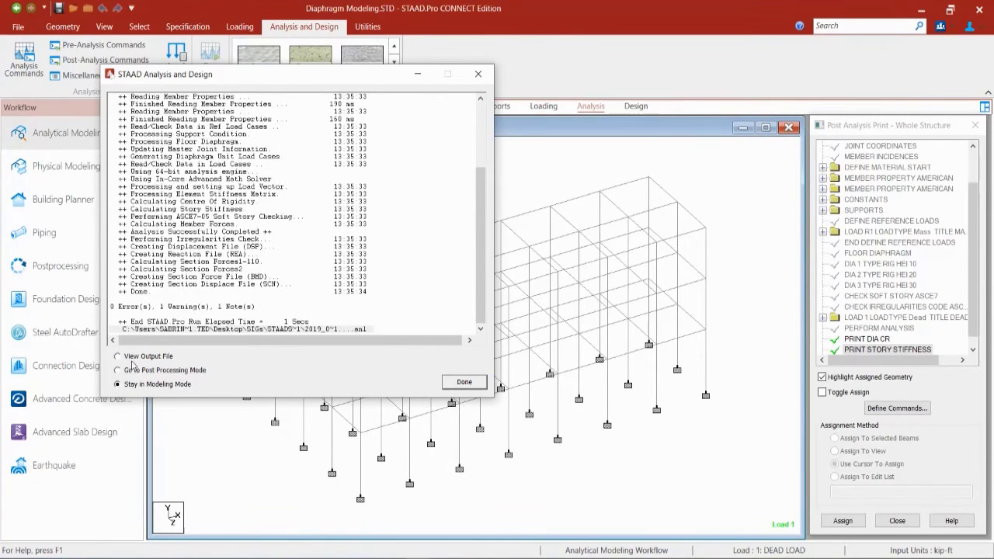
# - Open the output file, examine the story stiffness table for the three diaphragms, and close the file
pyautogui.click(133, 357)
pyautogui.click(464, 381)
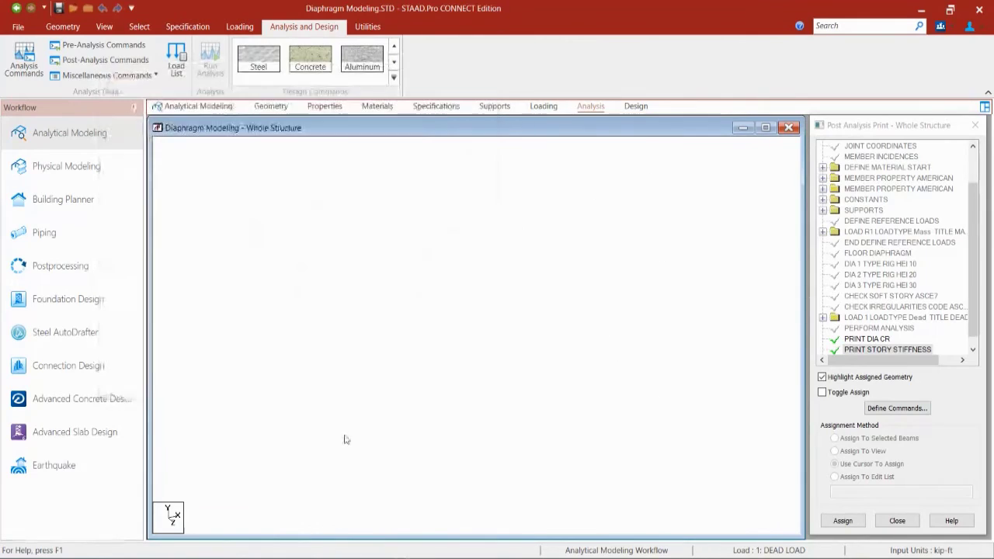
pyautogui.click(103, 287)
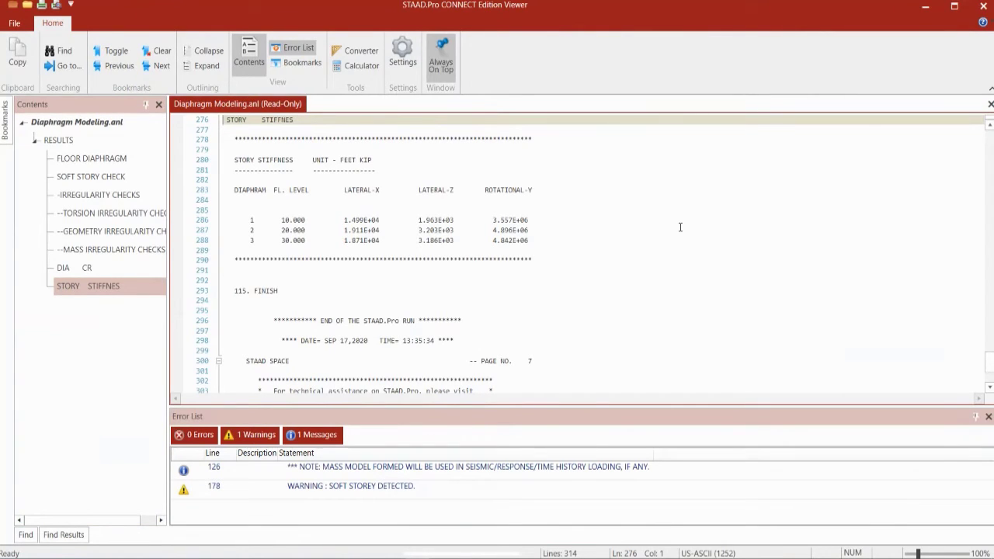
pyautogui.click(984, 6)
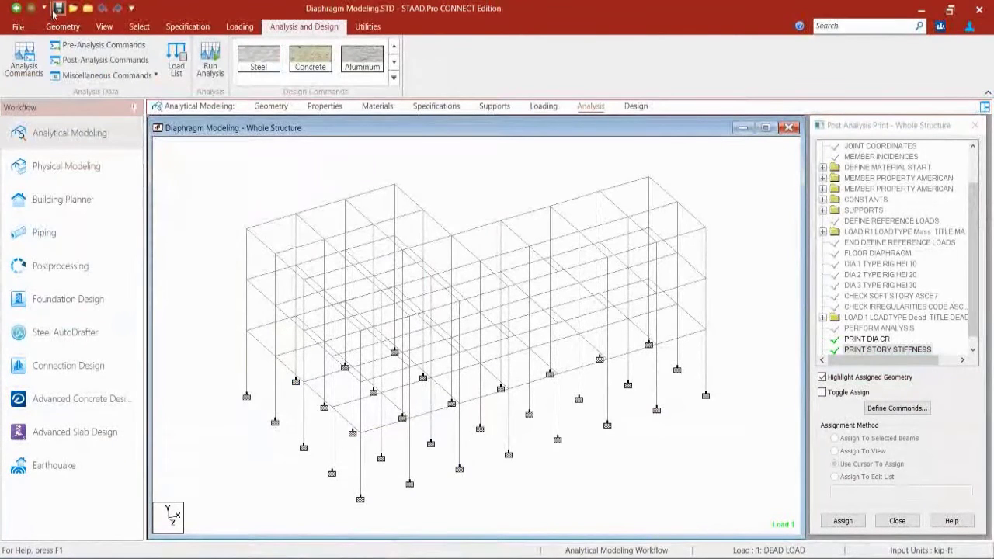
# - Save the current model and open the recent model Diaphragm Modeling_DONE2.STD
pyautogui.click(58, 8)
pyautogui.click(530, 317)
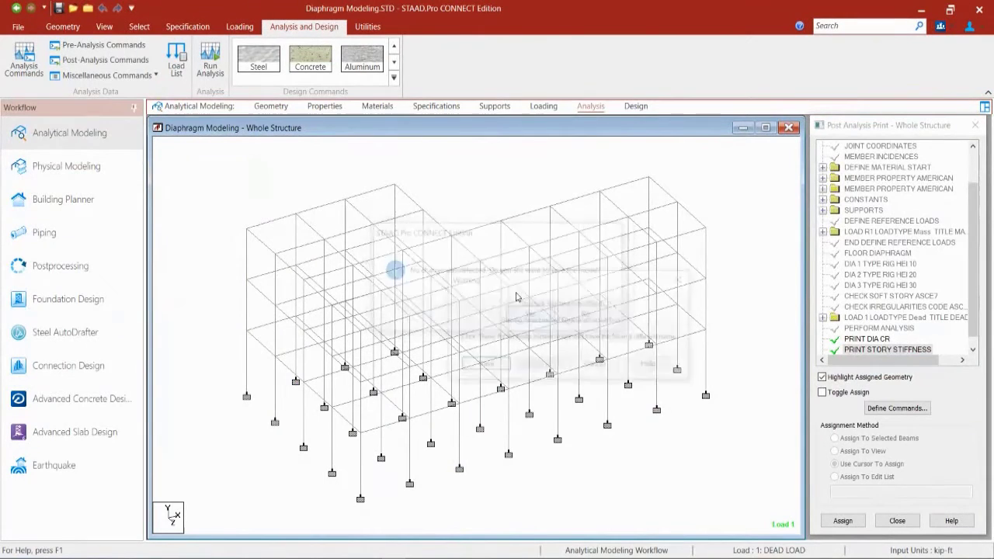
pyautogui.click(487, 365)
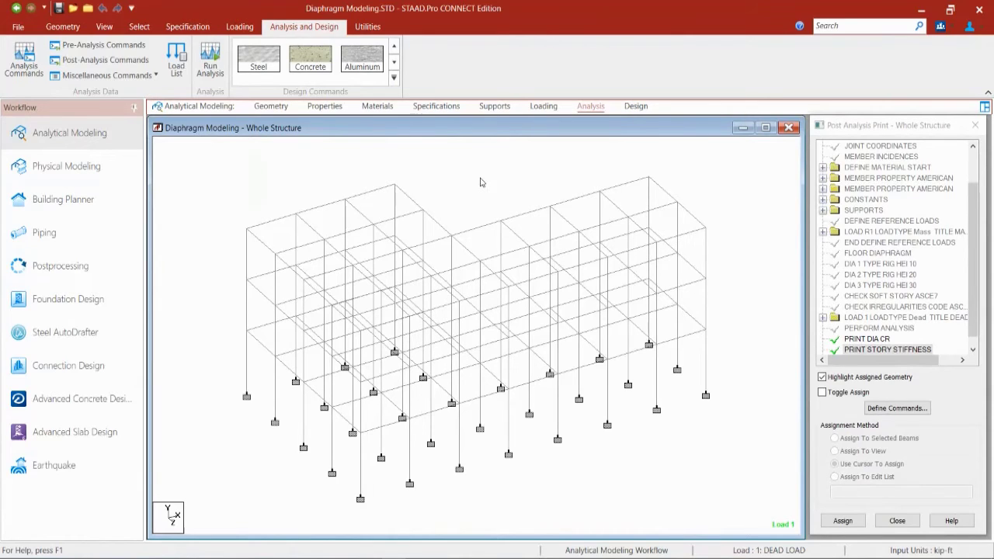
pyautogui.click(77, 8)
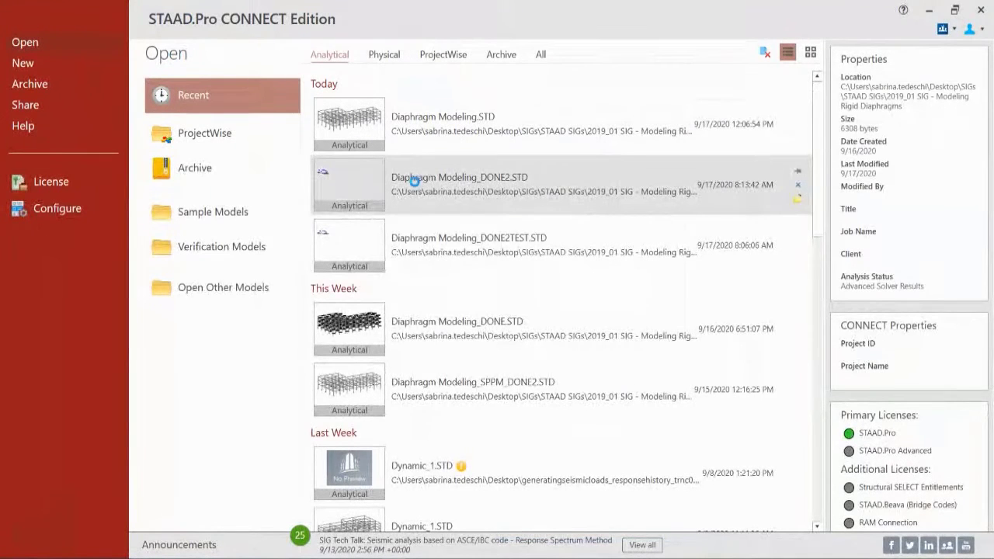
pyautogui.click(408, 184)
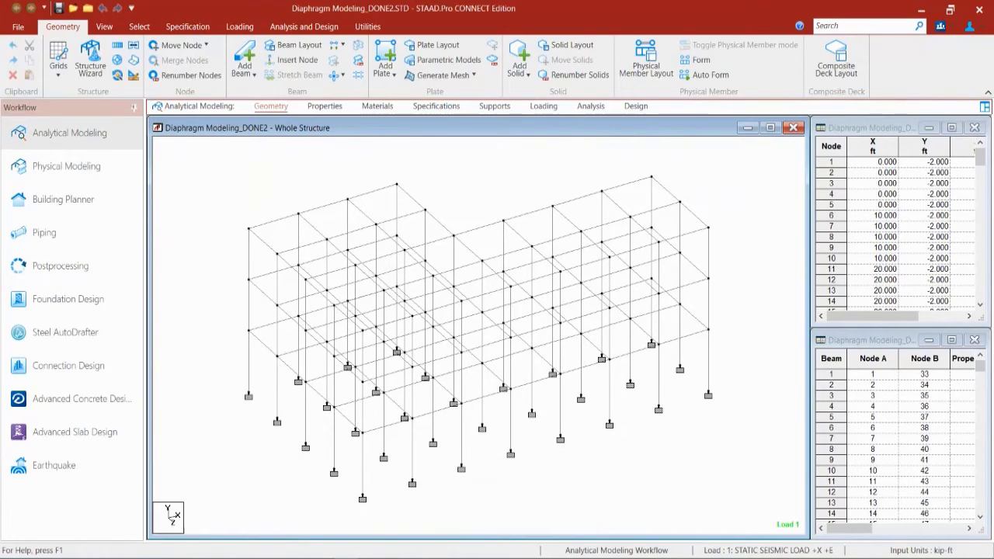
# - Examine the mass reference loads, the IBC 2018 seismic definition and the dynamic seismic +X +E load case in the load definitions
pyautogui.click(543, 106)
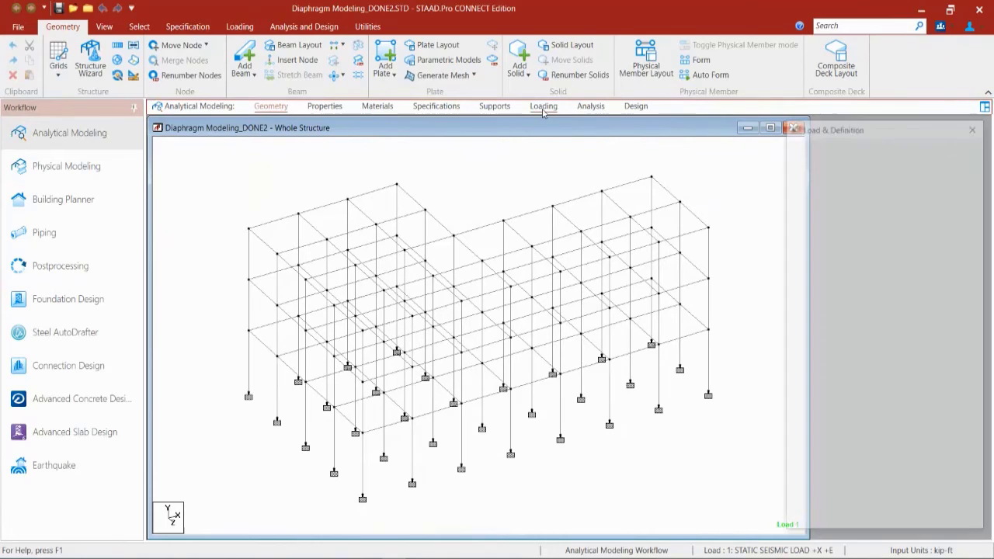
pyautogui.click(797, 161)
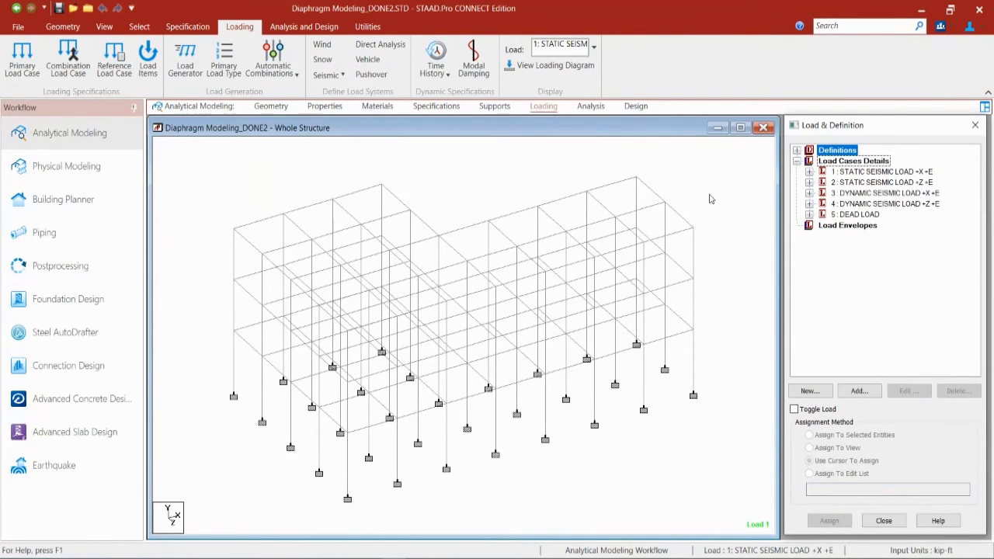
pyautogui.click(797, 149)
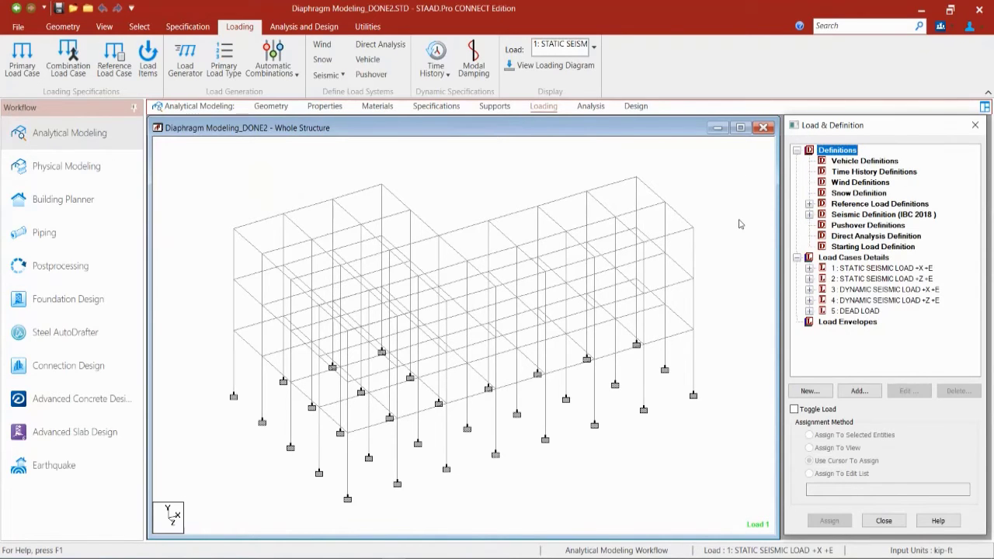
pyautogui.click(809, 204)
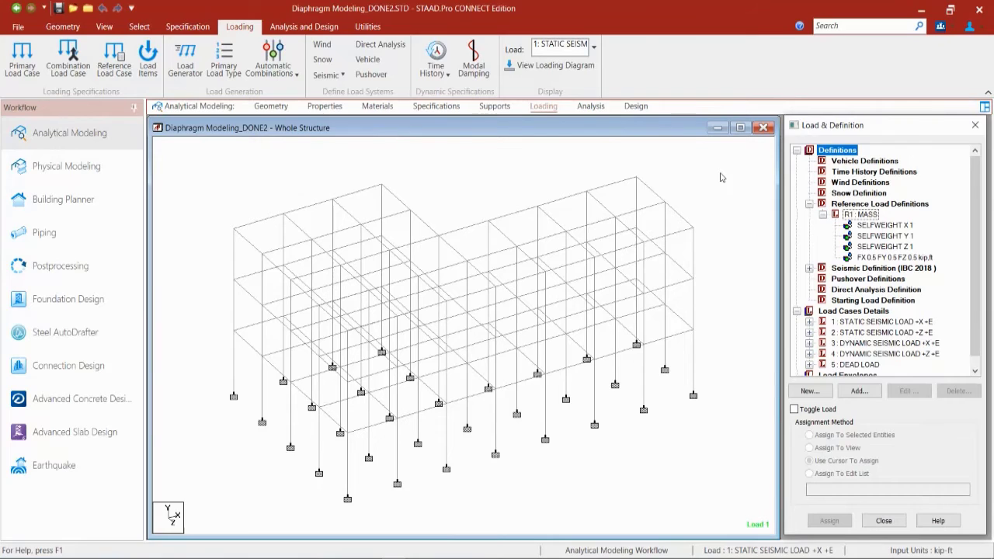
pyautogui.click(809, 268)
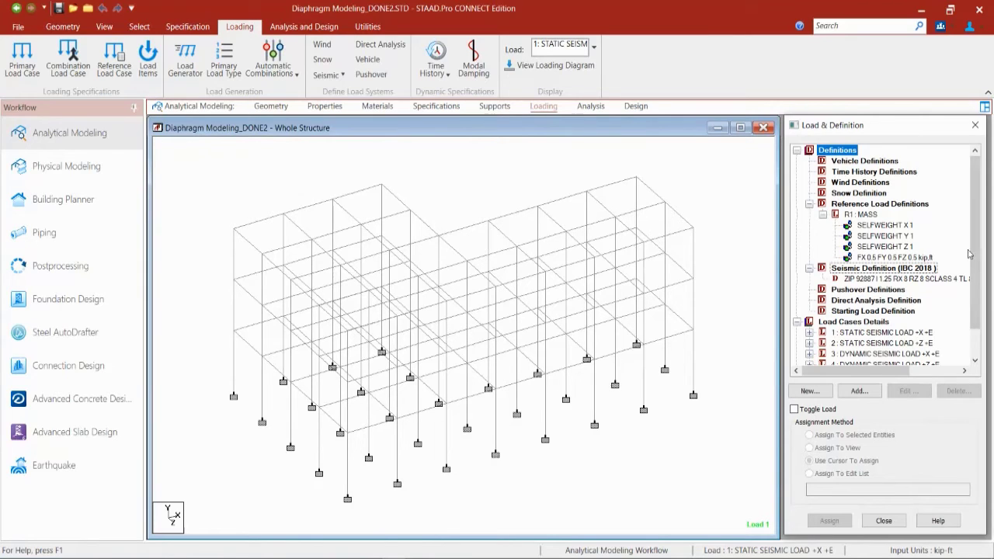
pyautogui.moveTo(975, 258); pyautogui.dragTo(977, 288)
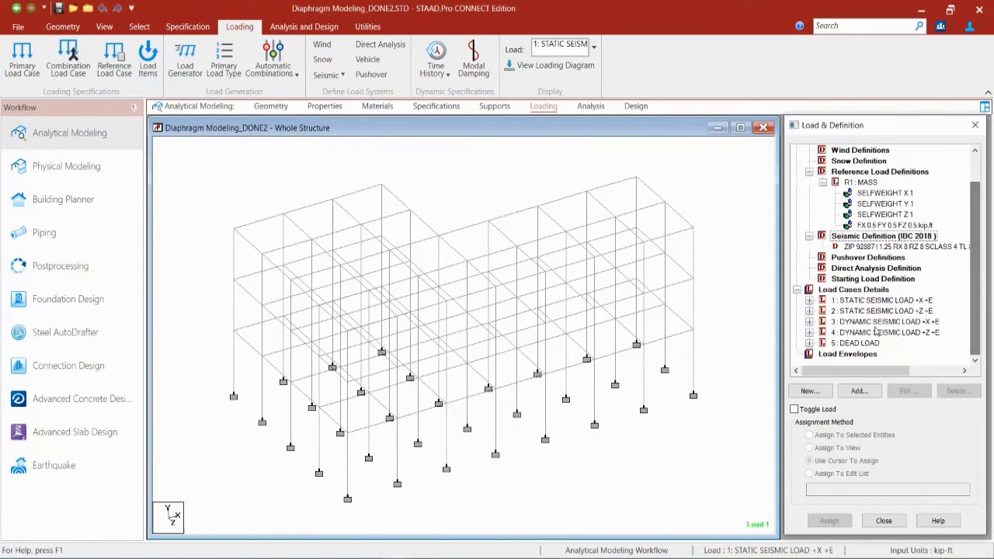
pyautogui.click(810, 323)
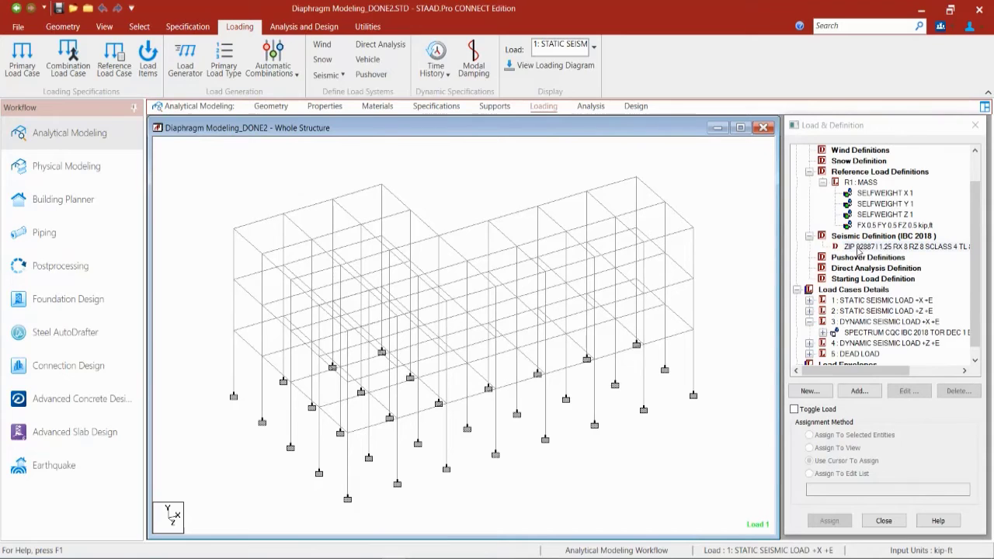
# - Examine the parameters of the IBC 2018 ASCE 7-16 seismic definition and close them without changes
pyautogui.click(871, 246)
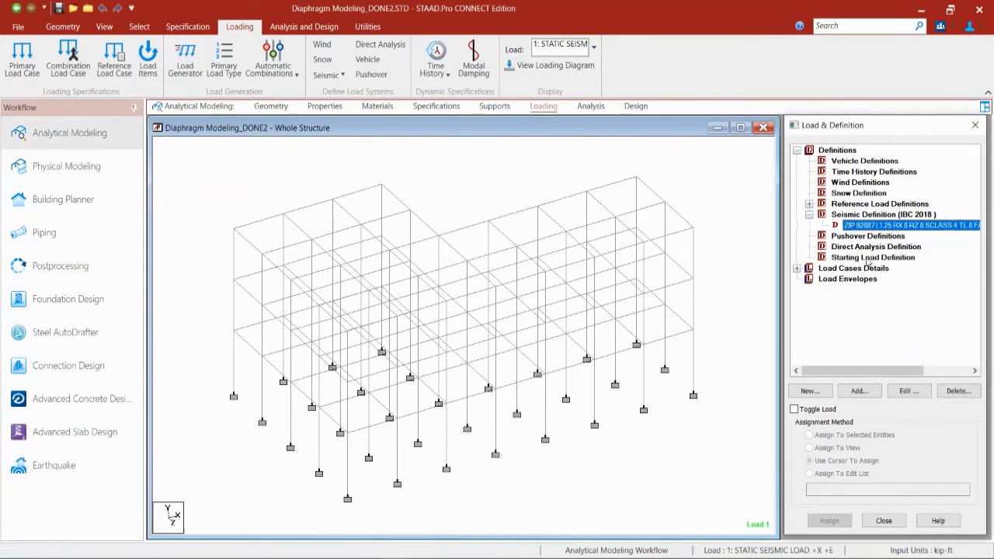
pyautogui.click(901, 393)
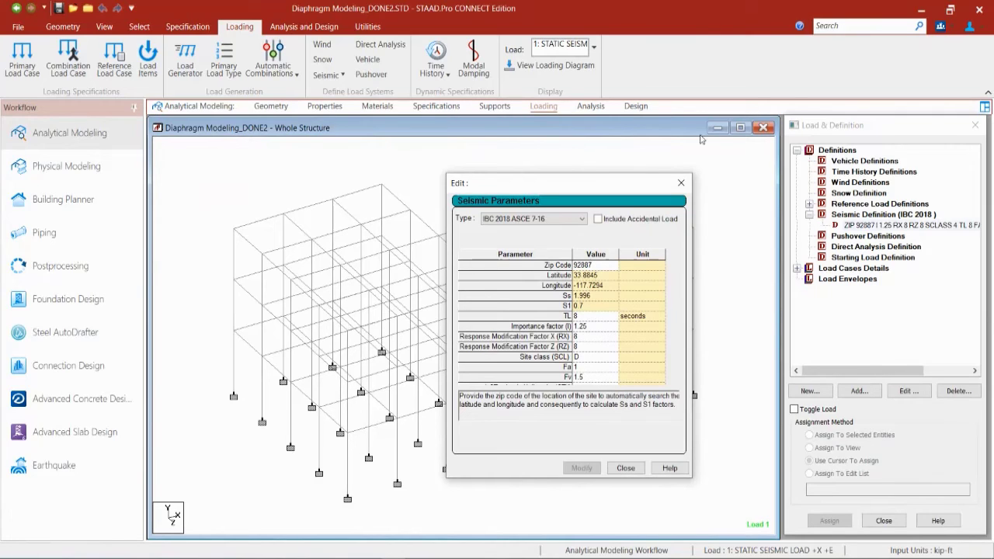
pyautogui.click(684, 185)
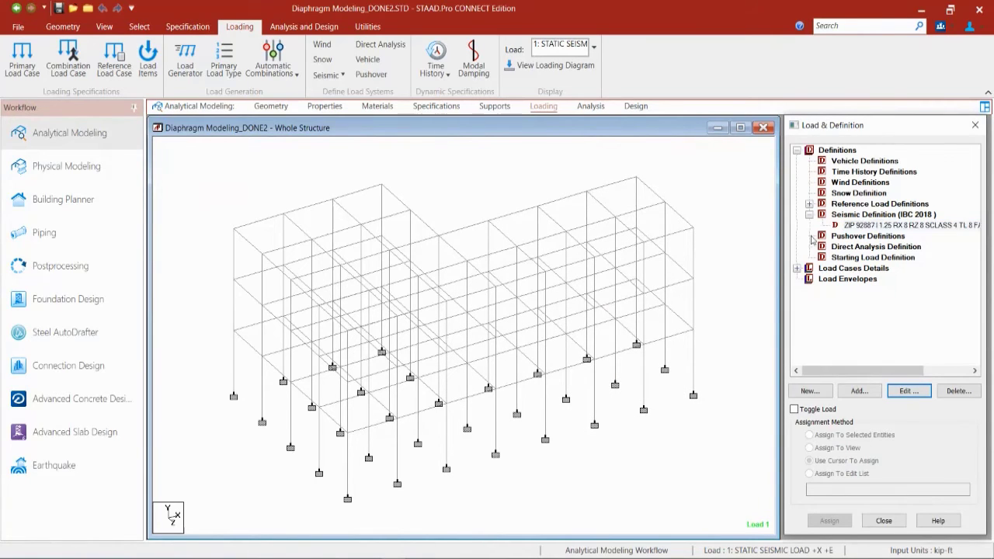
# - Examine the direction and the accidental and natural torsion factors of the IBC load in the static seismic +X +E case
pyautogui.click(797, 268)
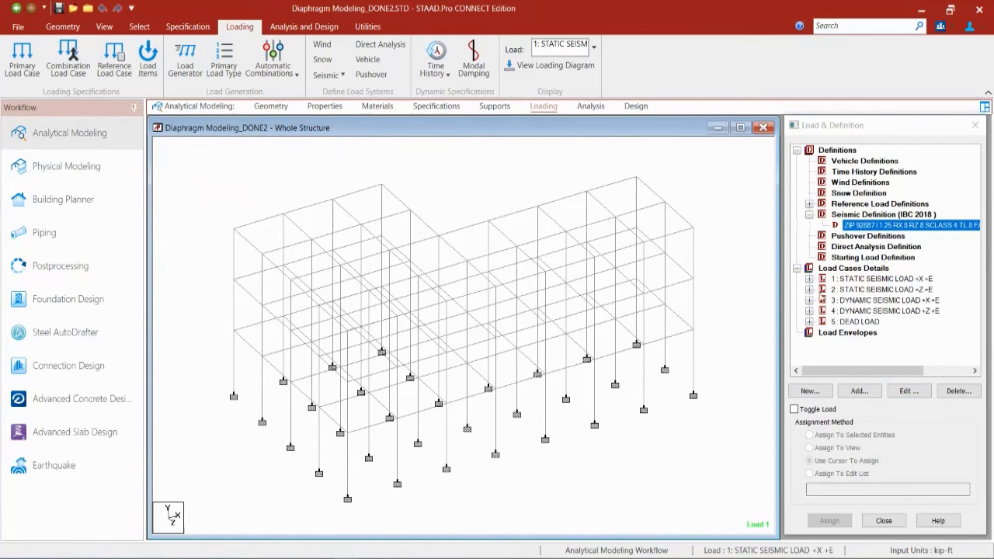
pyautogui.click(810, 280)
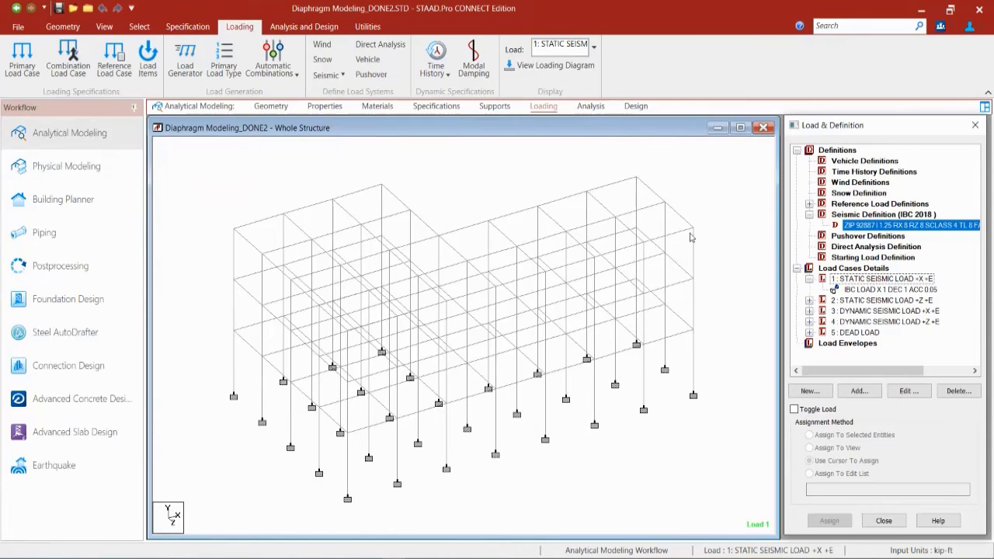
pyautogui.click(856, 291)
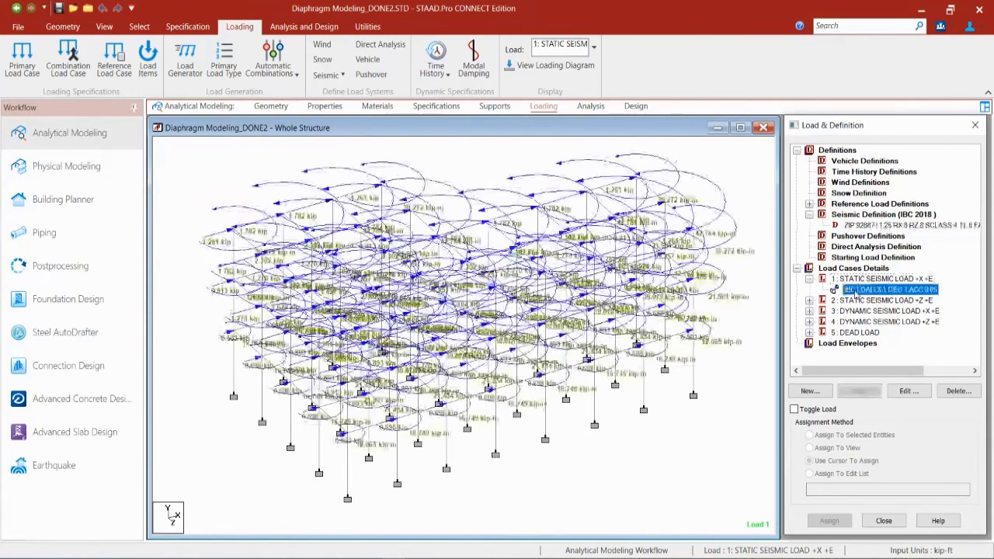
pyautogui.doubleClick(856, 290)
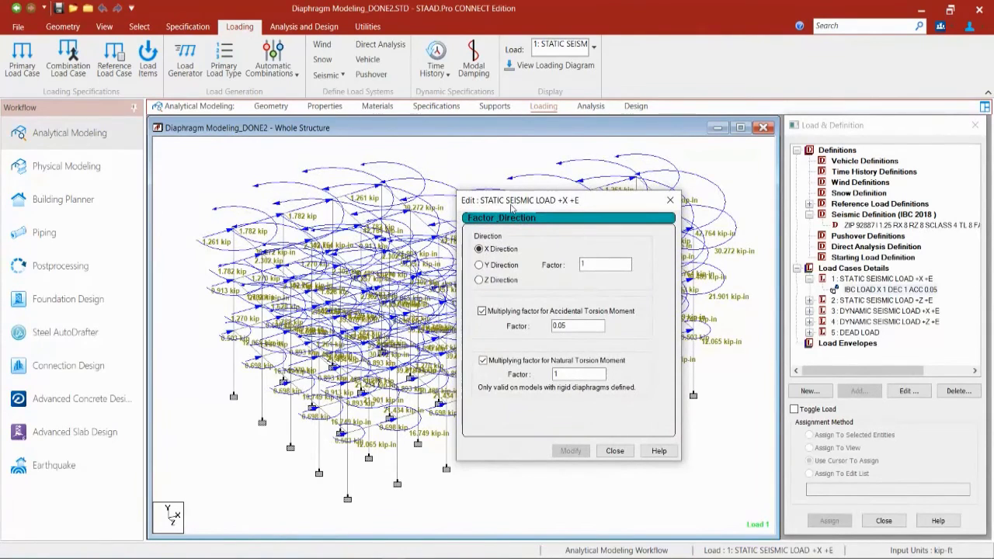
pyautogui.click(481, 312)
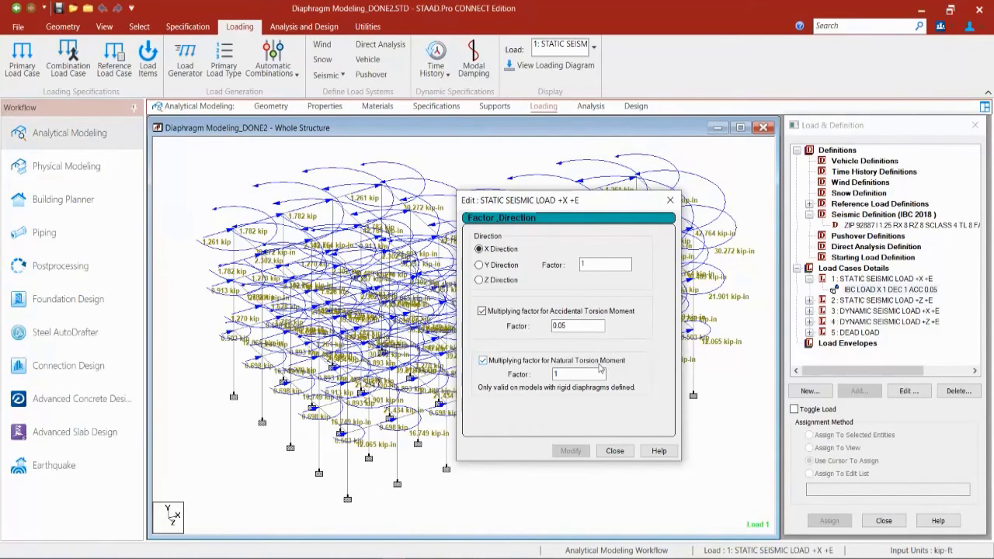
pyautogui.click(581, 326)
pyautogui.click(613, 451)
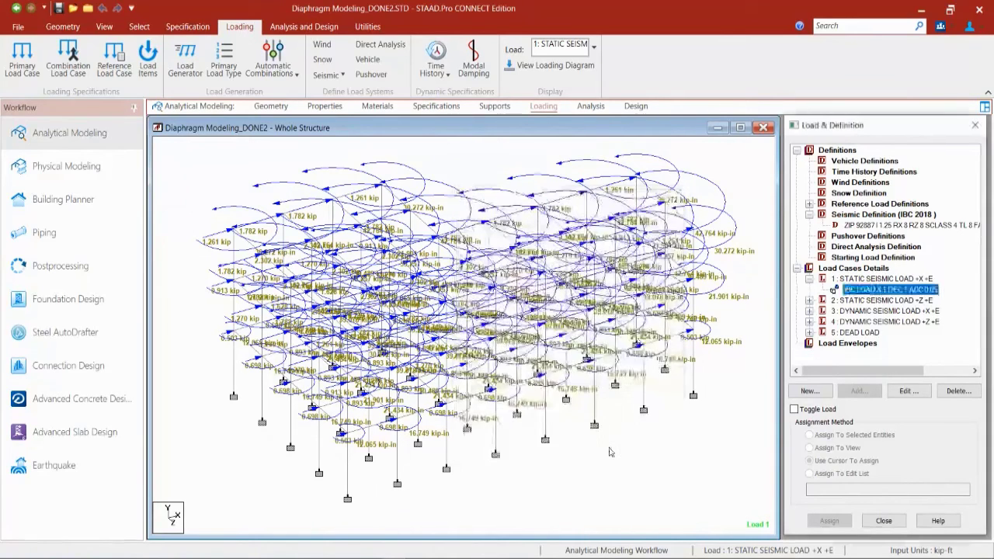
# - Examine the static seismic +Z +E load and the torsion eccentricities in the response spectrum of the dynamic seismic +Z +E case
pyautogui.click(810, 301)
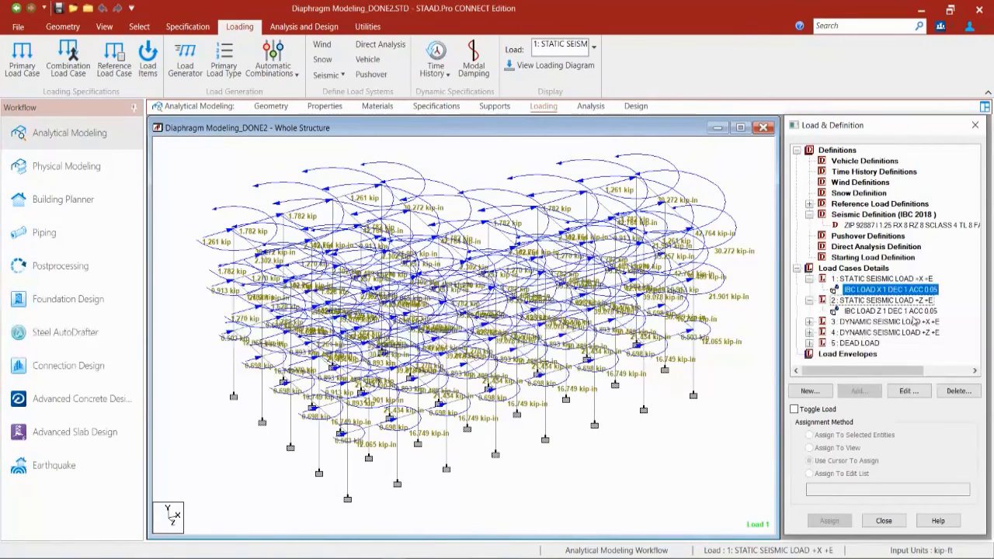
pyautogui.click(810, 333)
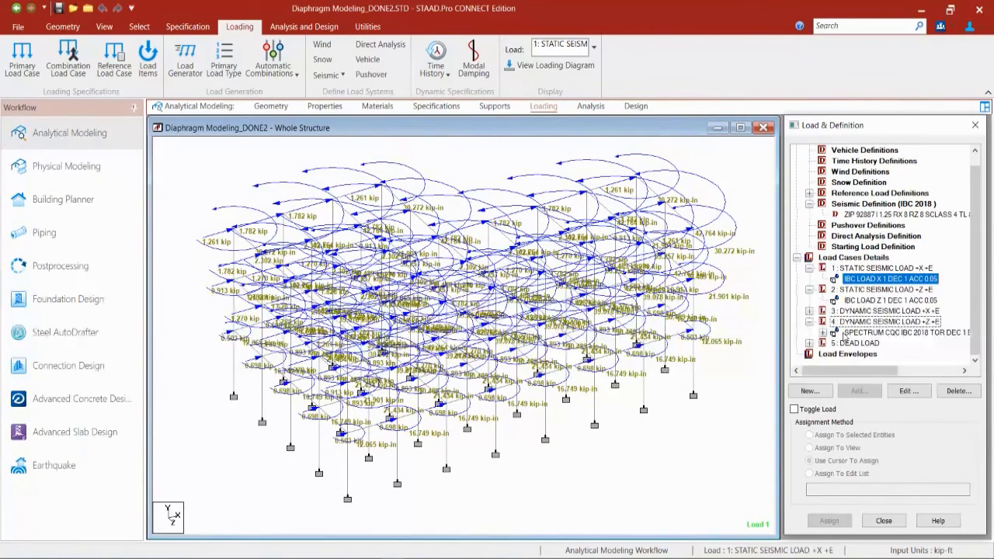
pyautogui.click(861, 333)
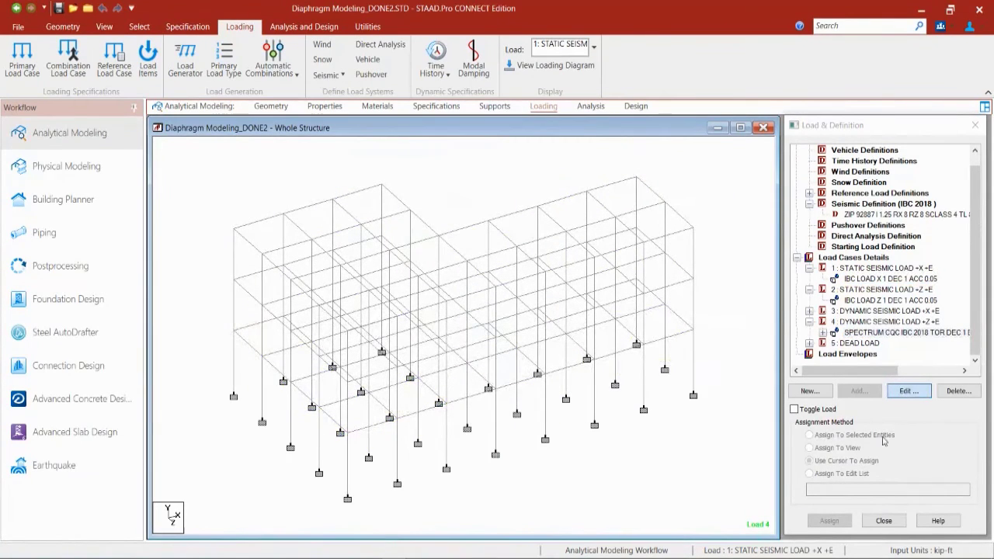
pyautogui.click(905, 395)
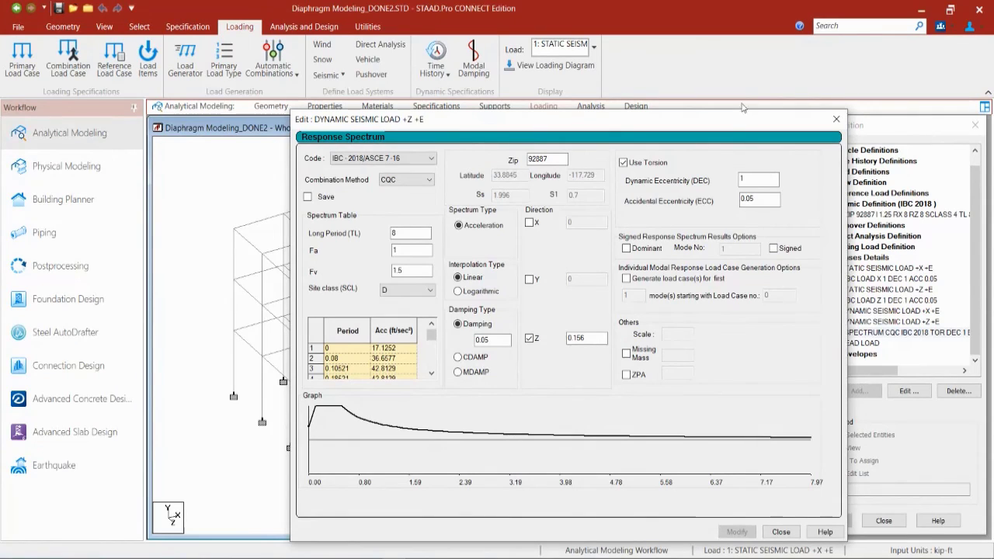
pyautogui.moveTo(728, 124); pyautogui.dragTo(648, 103)
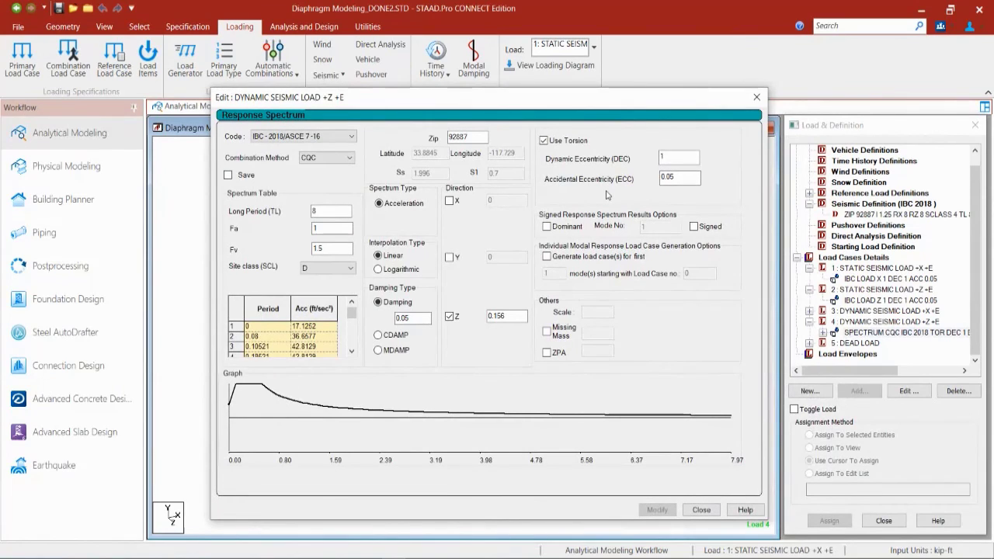
pyautogui.click(686, 156)
pyautogui.click(690, 179)
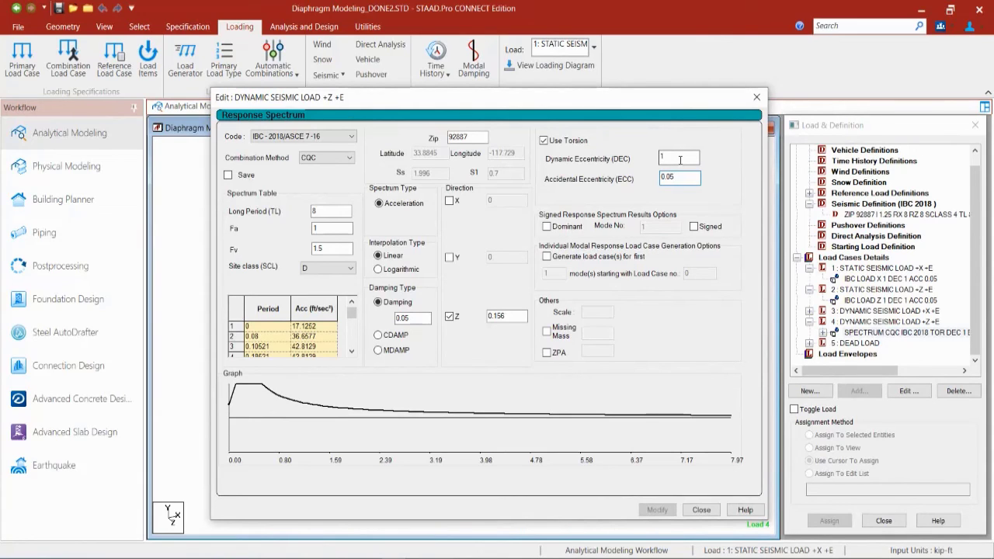
pyautogui.click(701, 509)
pyautogui.click(810, 310)
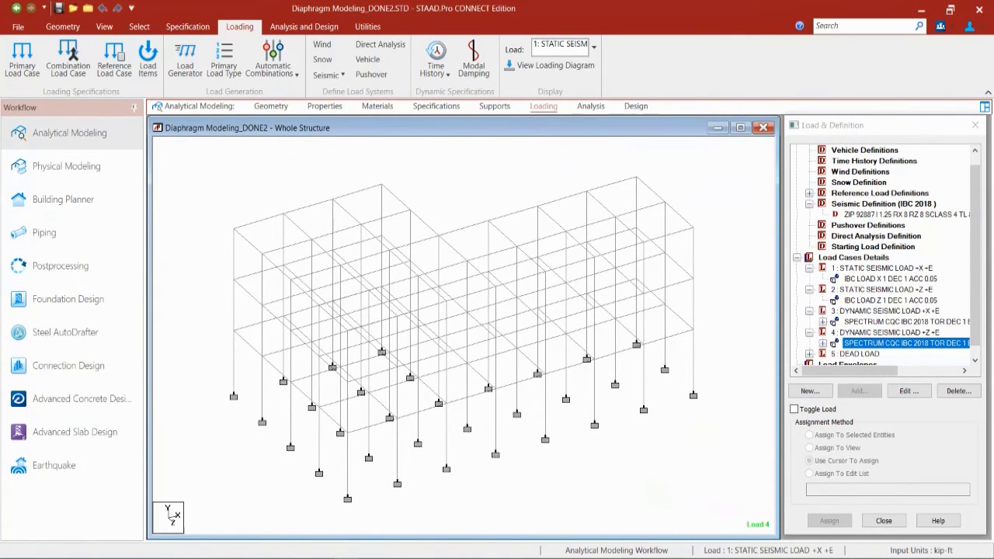
# - Save the modified structure, allowing the old result files to be deleted, and run the analysis
pyautogui.click(58, 8)
pyautogui.click(525, 315)
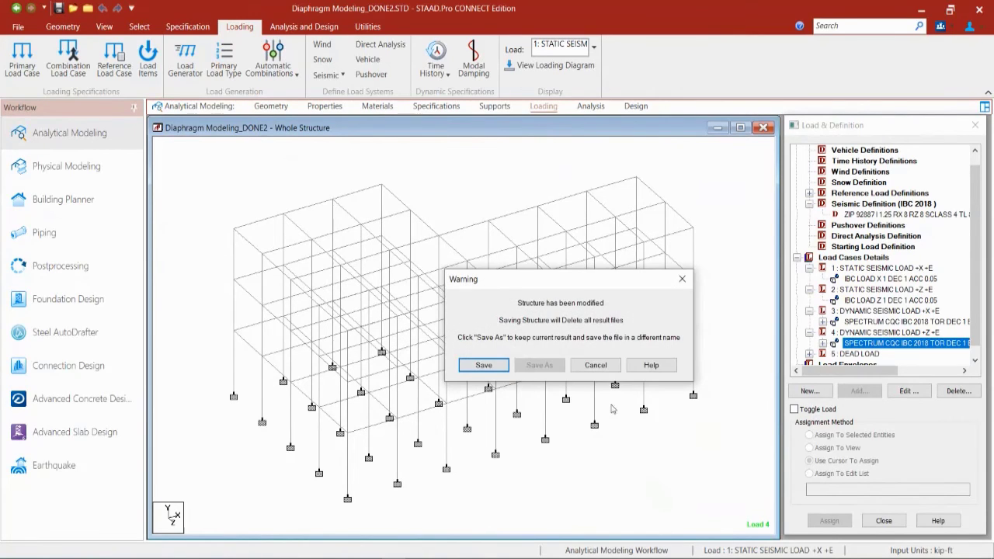
pyautogui.click(484, 364)
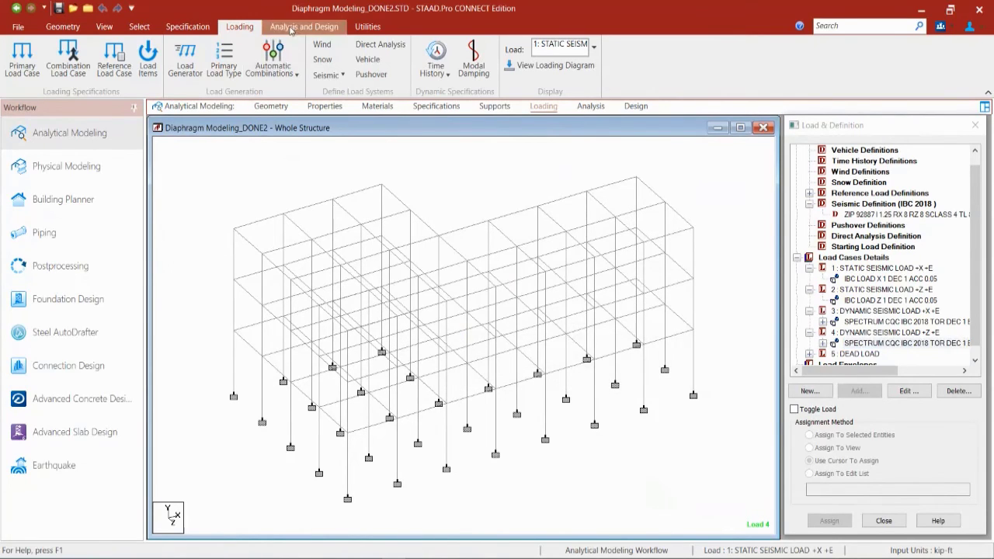
pyautogui.click(303, 26)
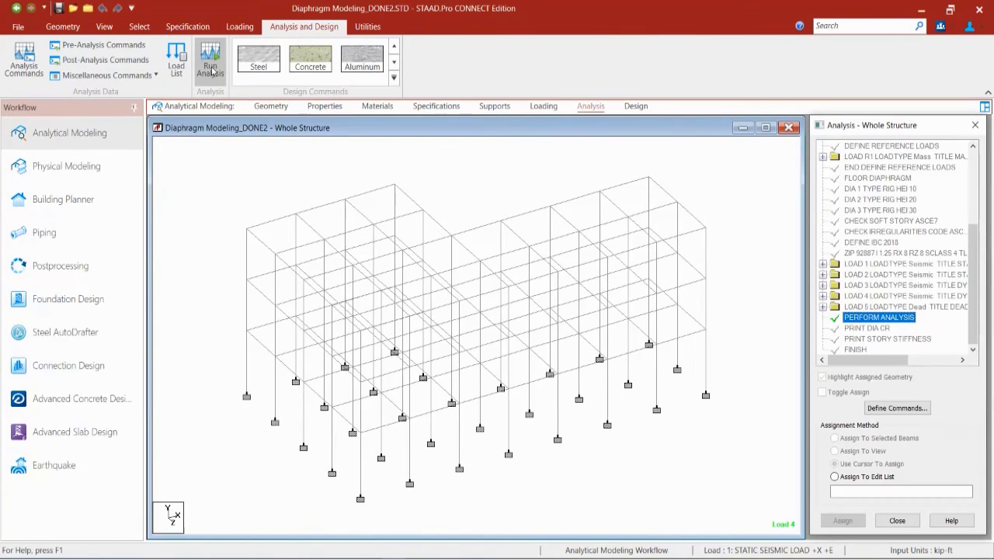
pyautogui.click(212, 71)
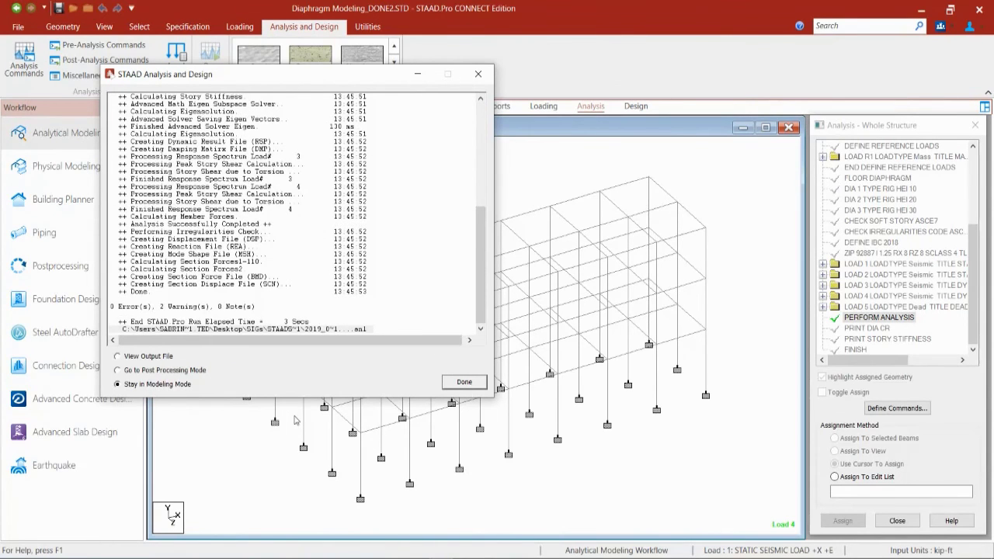
# - Open the analysis output file in the viewer and maximize its window
pyautogui.click(142, 359)
pyautogui.click(464, 383)
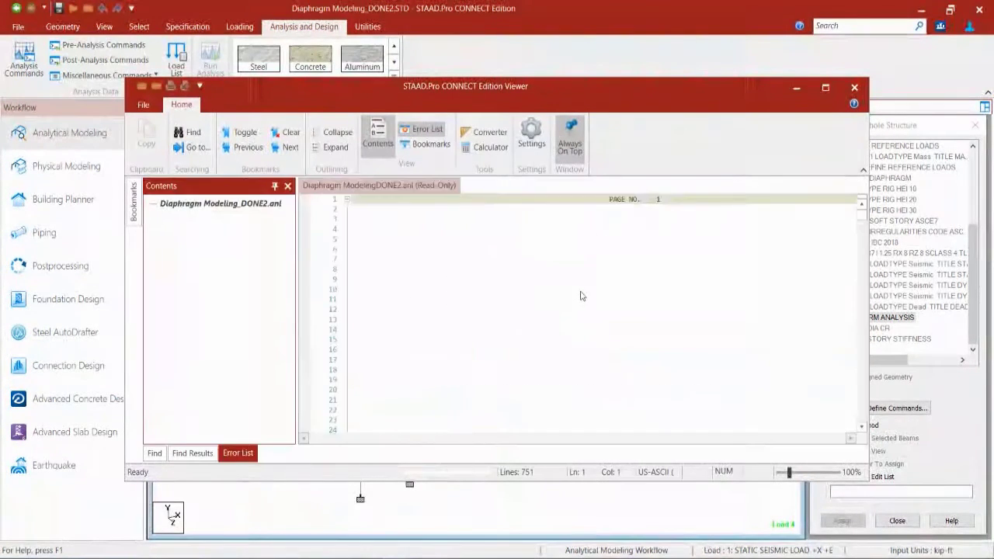
pyautogui.click(826, 87)
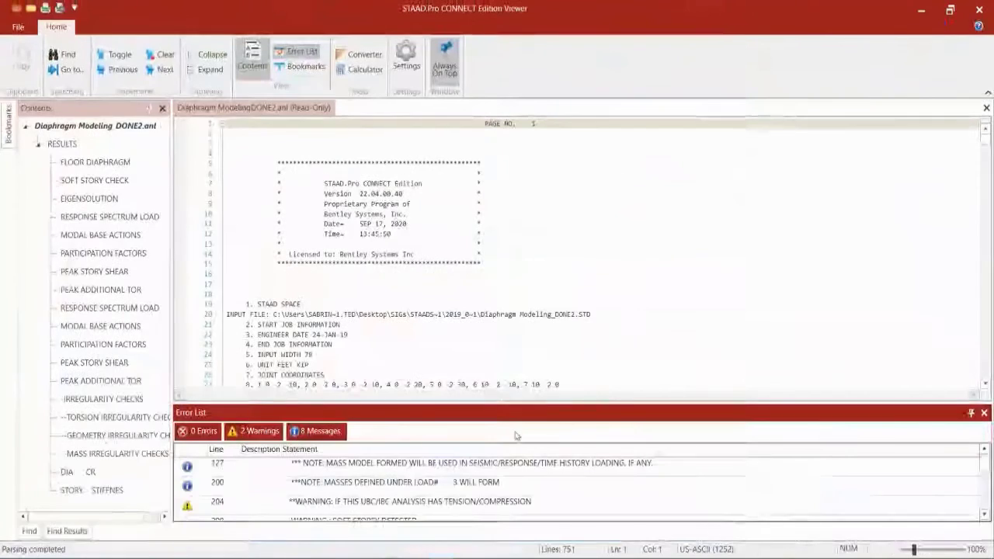
# - Examine the UBC/IBC analysis and soft storey warnings in the output, return to its beginning and close the error list
pyautogui.doubleClick(504, 506)
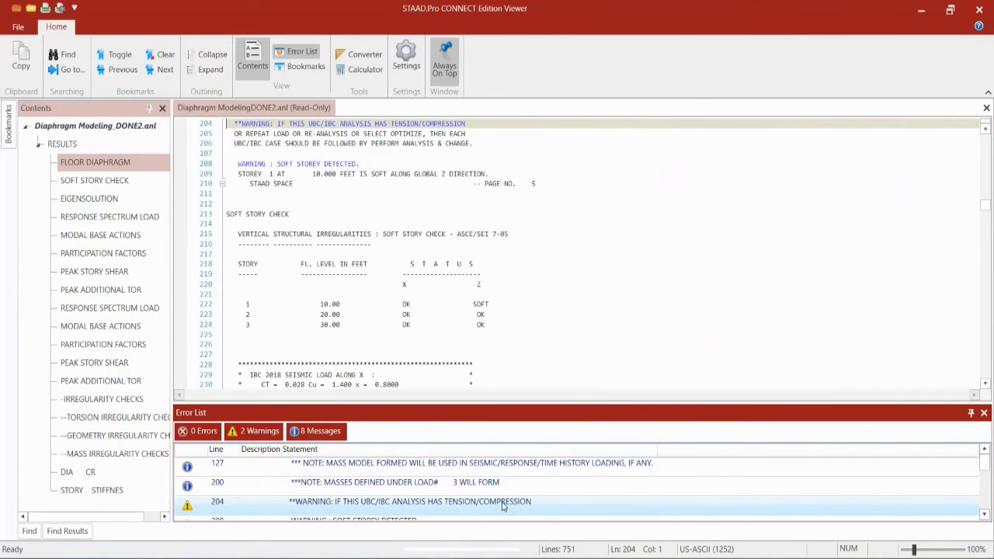
pyautogui.scroll(-1, 503, 505)
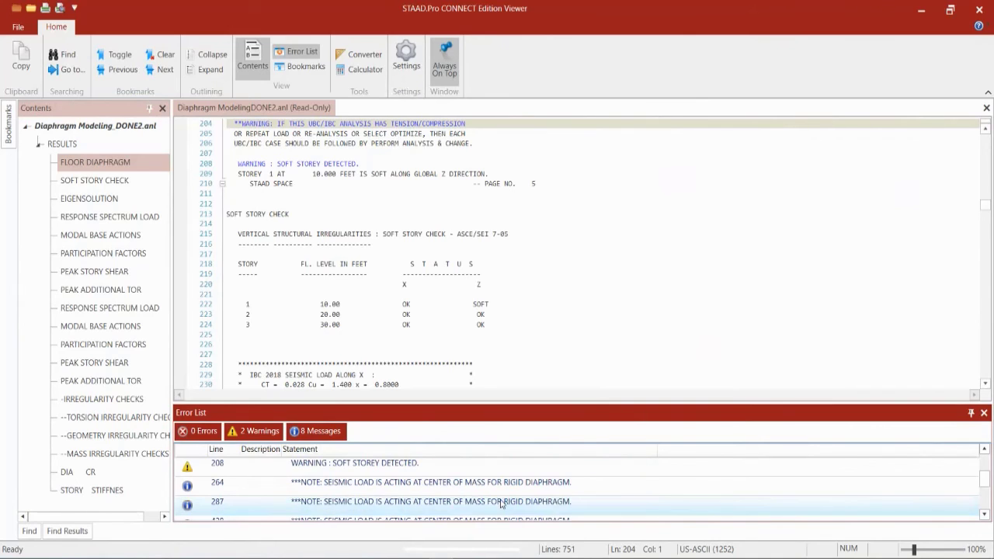
pyautogui.doubleClick(366, 466)
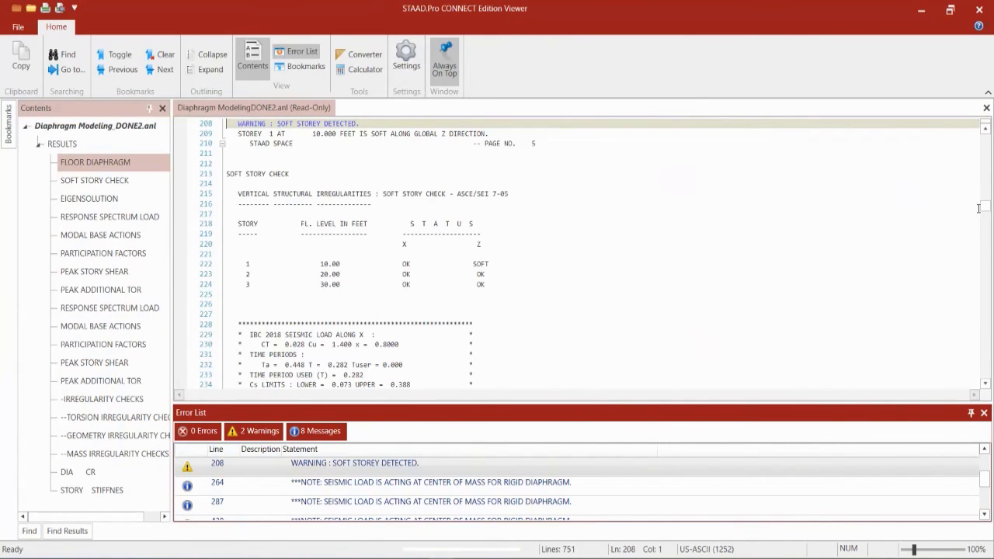
pyautogui.moveTo(985, 208); pyautogui.dragTo(985, 132)
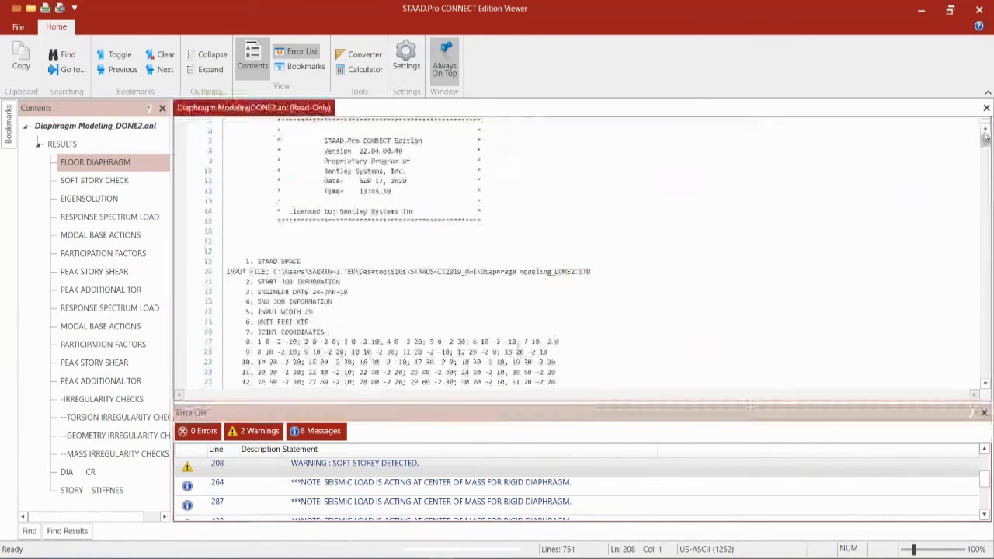
pyautogui.click(984, 413)
# - Examine the floor diaphragm table with floor weights, centres of mass and master joints in the output
pyautogui.click(653, 293)
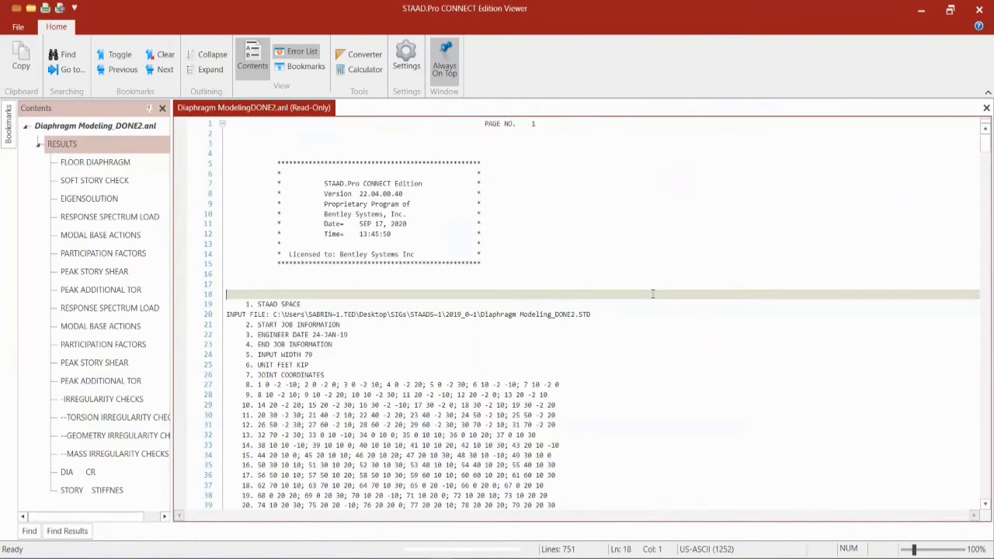
pyautogui.scroll(-6, 675, 334)
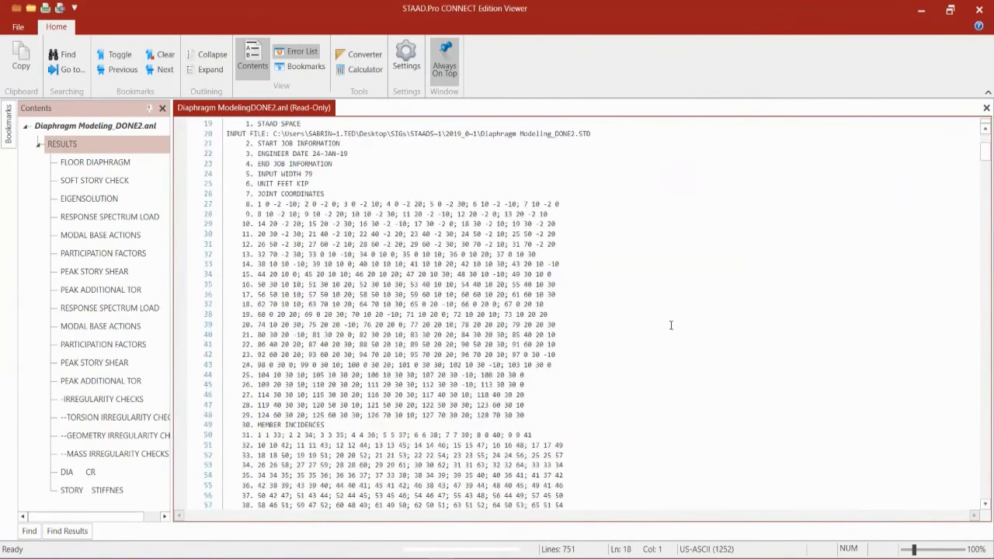
pyautogui.scroll(-11, 671, 325)
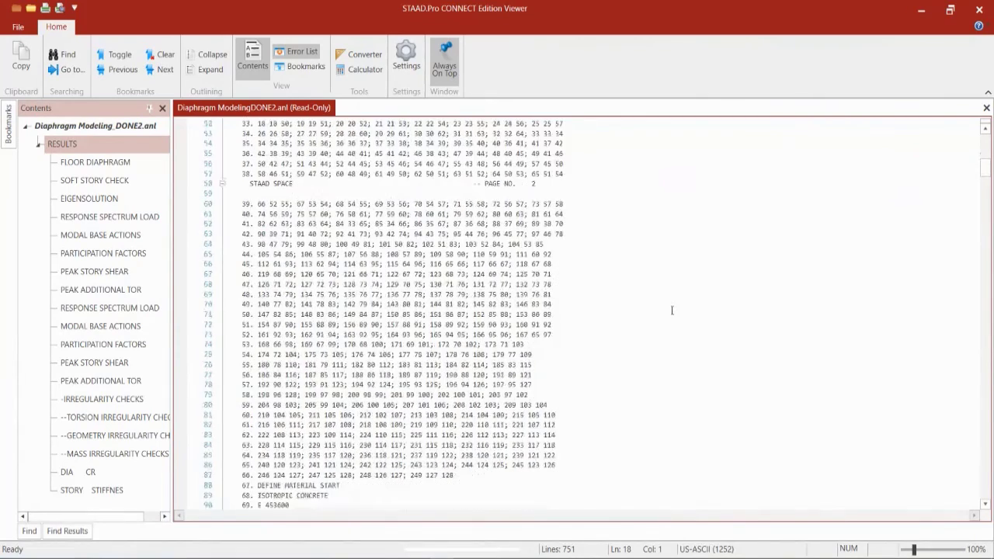
pyautogui.scroll(-20, 672, 311)
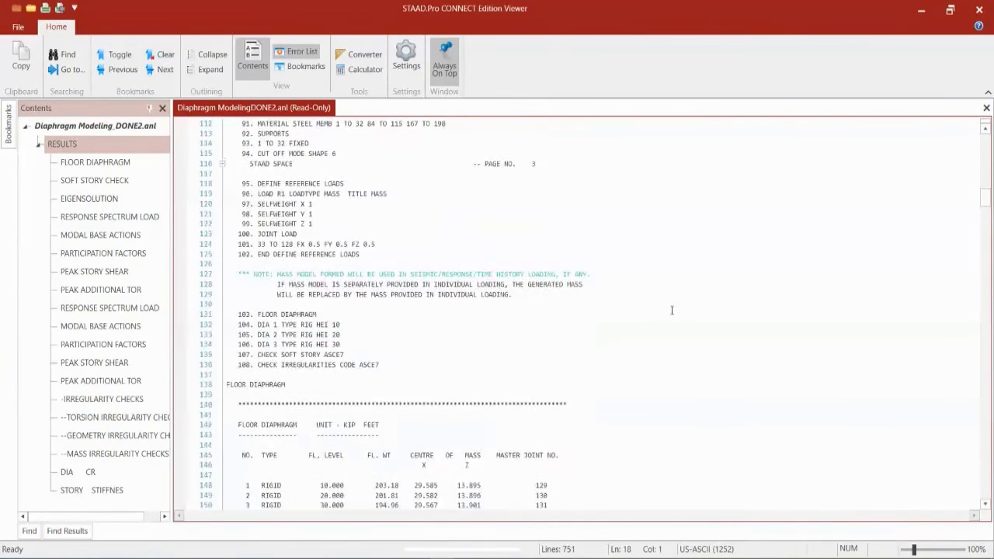
pyautogui.scroll(-7, 672, 310)
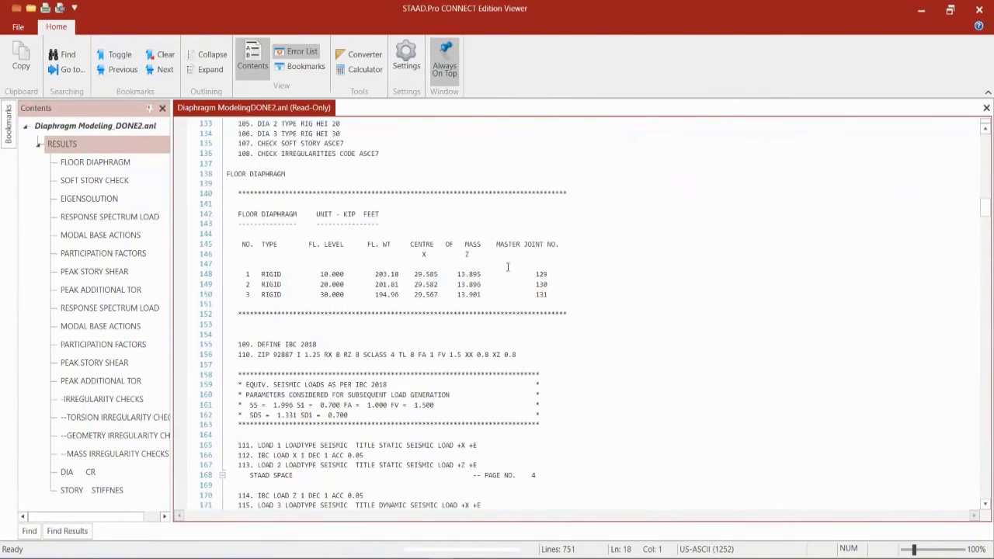
pyautogui.moveTo(239, 213); pyautogui.dragTo(659, 303)
pyautogui.click(656, 307)
# - Examine the IBC 2018 time periods and design base shears for seismic loads along X and Z
pyautogui.scroll(-4, 654, 318)
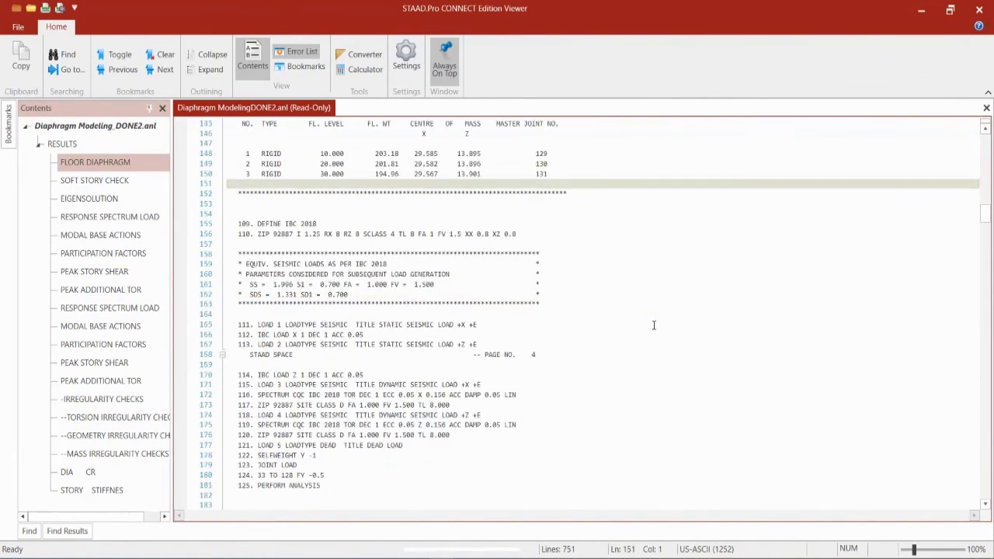
pyautogui.scroll(-20, 652, 323)
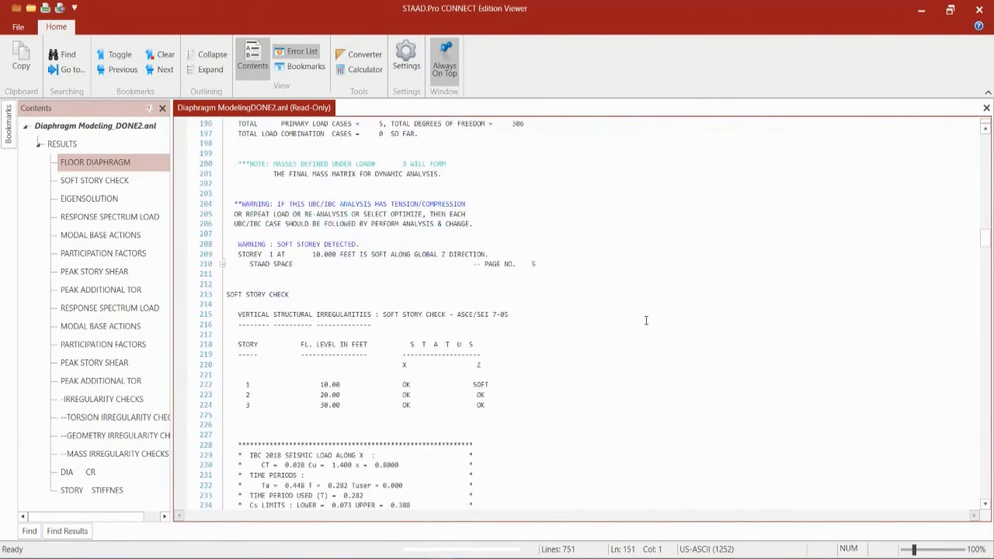
pyautogui.scroll(-6, 645, 320)
pyautogui.moveTo(236, 264); pyautogui.dragTo(572, 355)
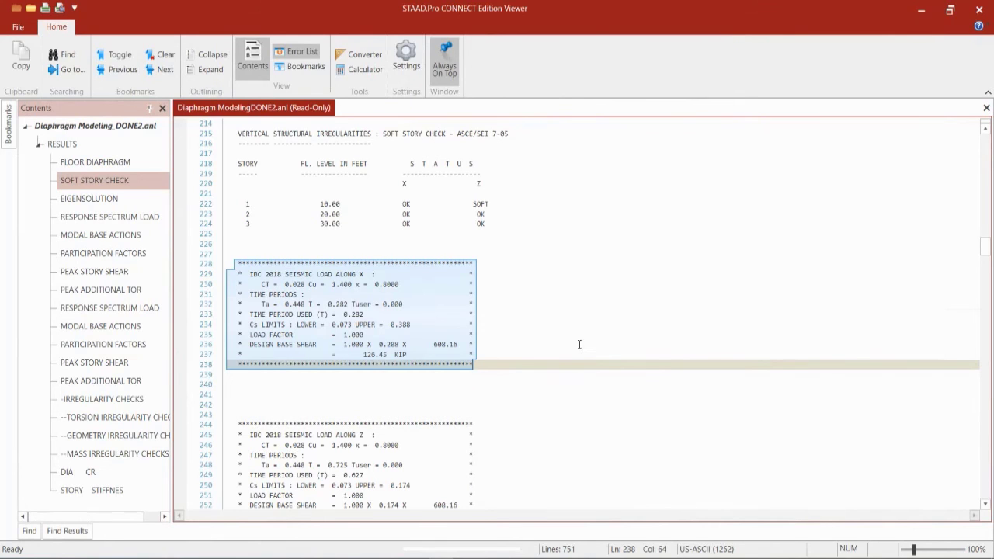
pyautogui.scroll(-3, 536, 324)
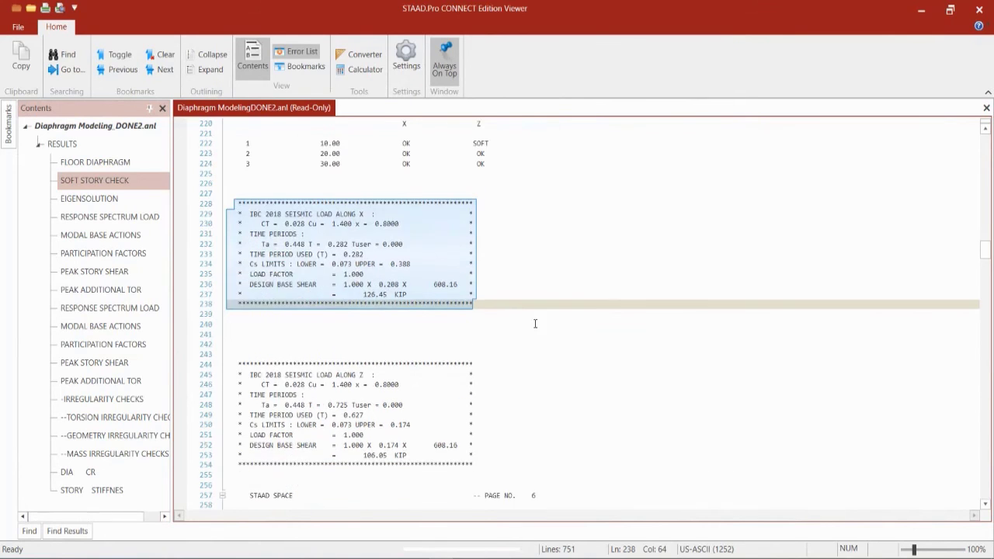
pyautogui.click(415, 425)
# - Examine the dynamic, accidental and design eccentricities per story for load 1 in the X direction
pyautogui.scroll(-1, 573, 363)
pyautogui.scroll(-11, 572, 364)
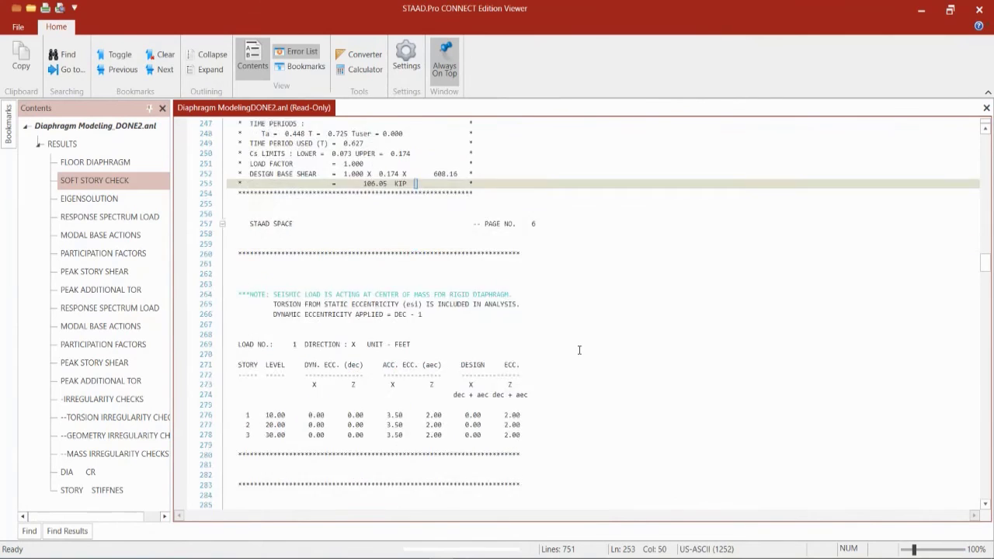
pyautogui.moveTo(238, 223); pyautogui.dragTo(643, 315)
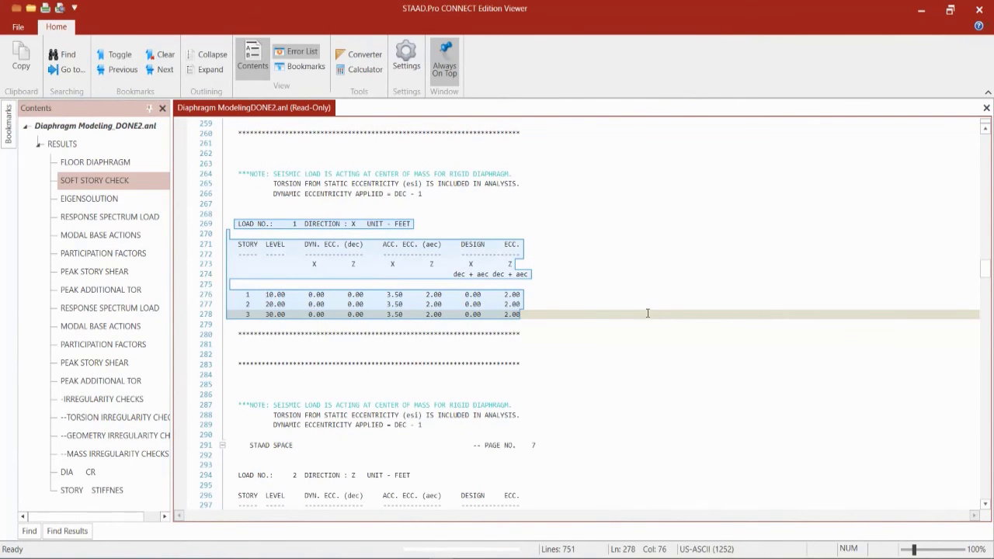